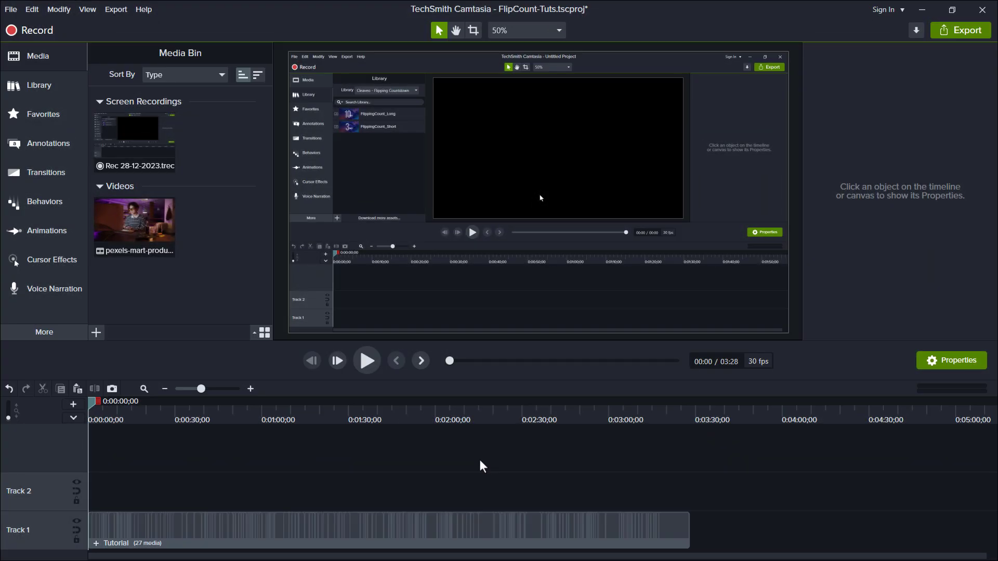
- Hide Track 1, which holds the Tutorial group, with the playhead at the start of the timeline
{"action": "left_click", "coordinate": [435, 530]}
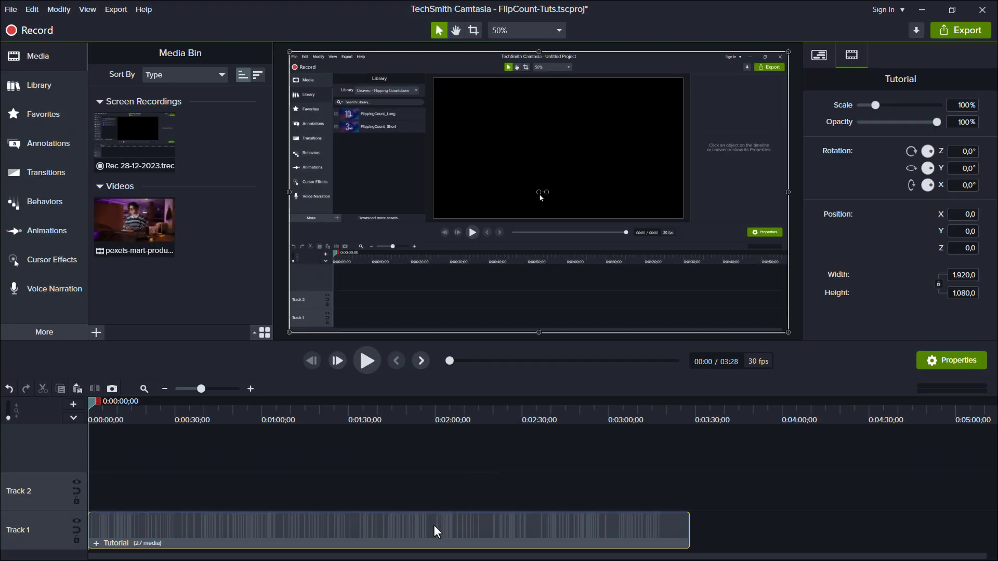
{"action": "left_click_drag", "start_coordinate": [92, 404], "coordinate": [85, 447]}
{"action": "left_click", "coordinate": [76, 520]}
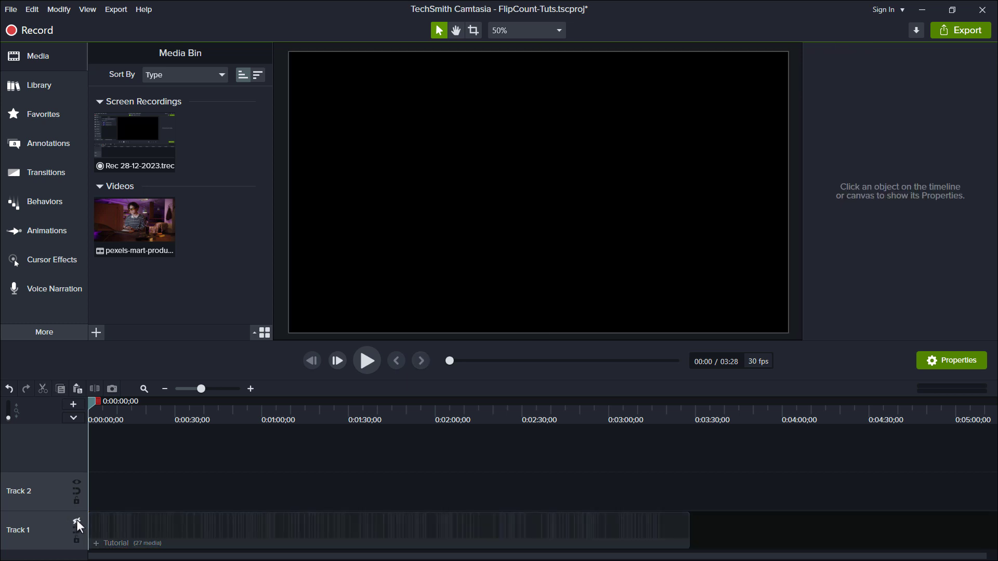
- Add the pexels-mart-production video from the media bin to the timeline at the playhead
{"action": "left_click", "coordinate": [137, 225]}
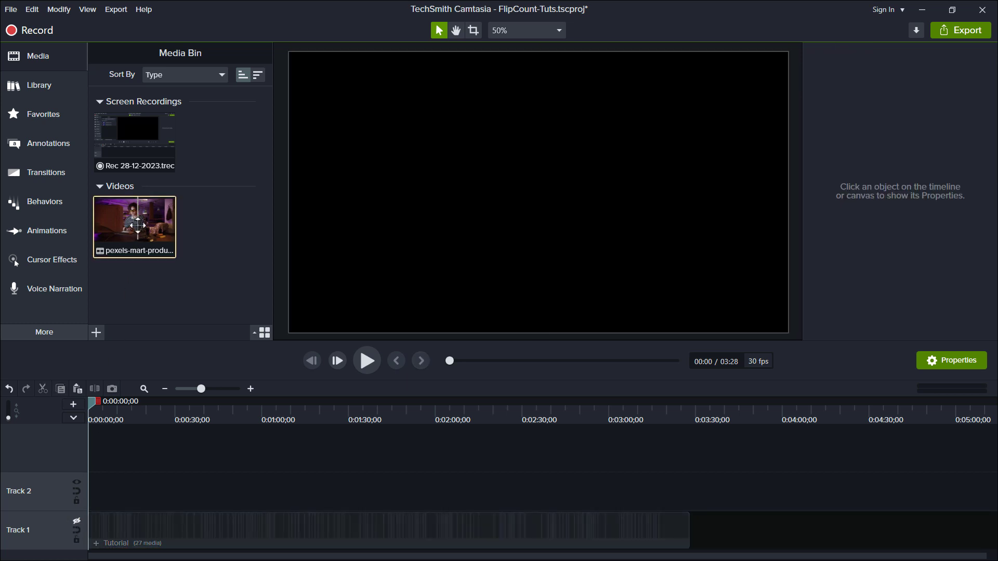
{"action": "right_click", "coordinate": [142, 230]}
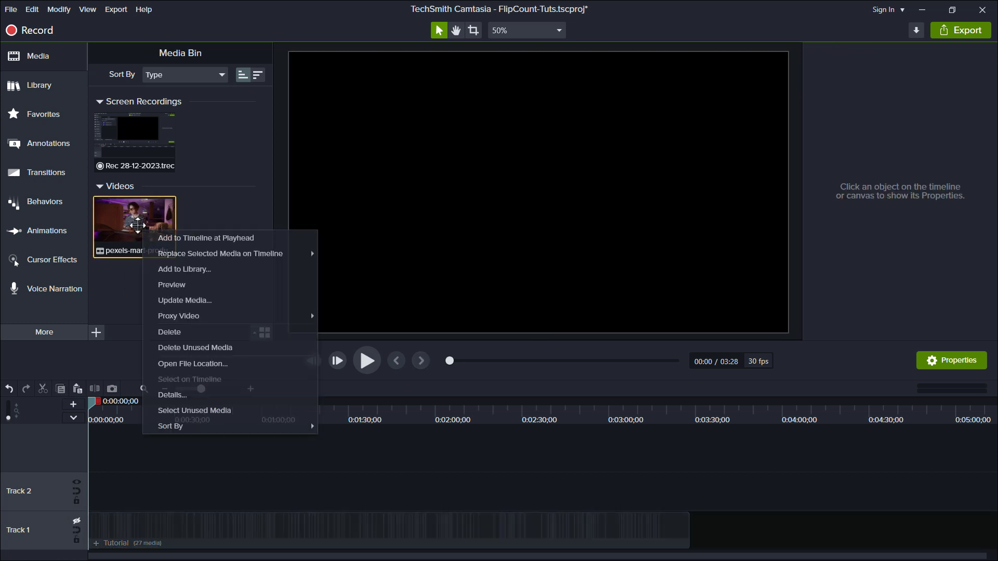
{"action": "left_click", "coordinate": [177, 239]}
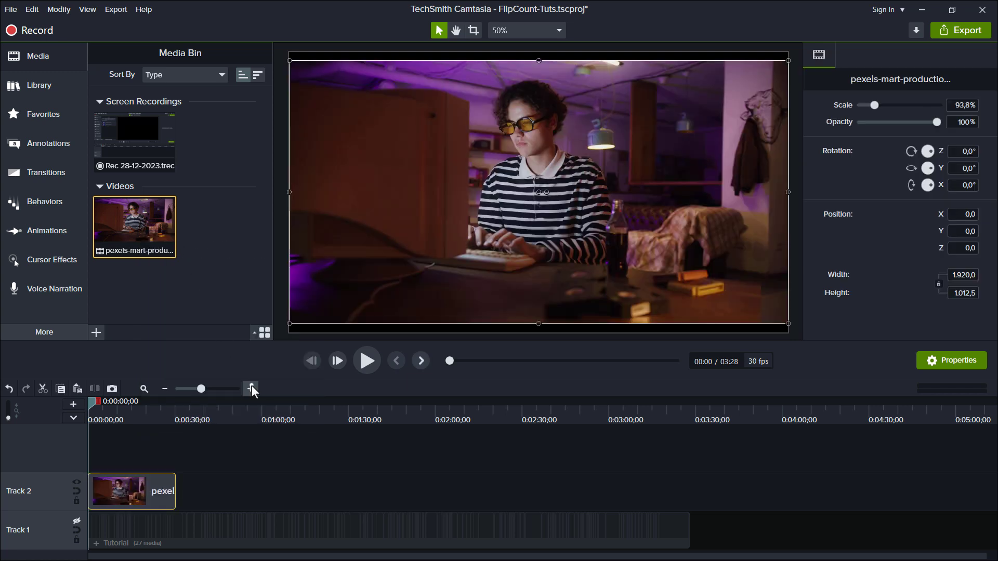
{"action": "left_click", "coordinate": [251, 387]}
{"action": "left_click", "coordinate": [251, 388]}
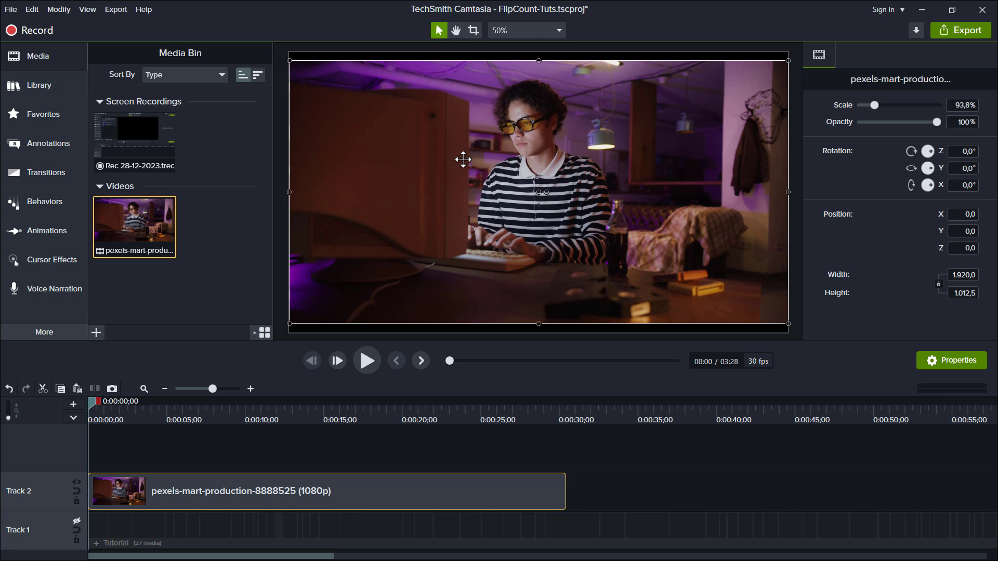
- Add the Bold style yellow circle shape and enlarge it from its centre to about 736 by 736
{"action": "left_click", "coordinate": [70, 139]}
{"action": "left_click", "coordinate": [170, 57]}
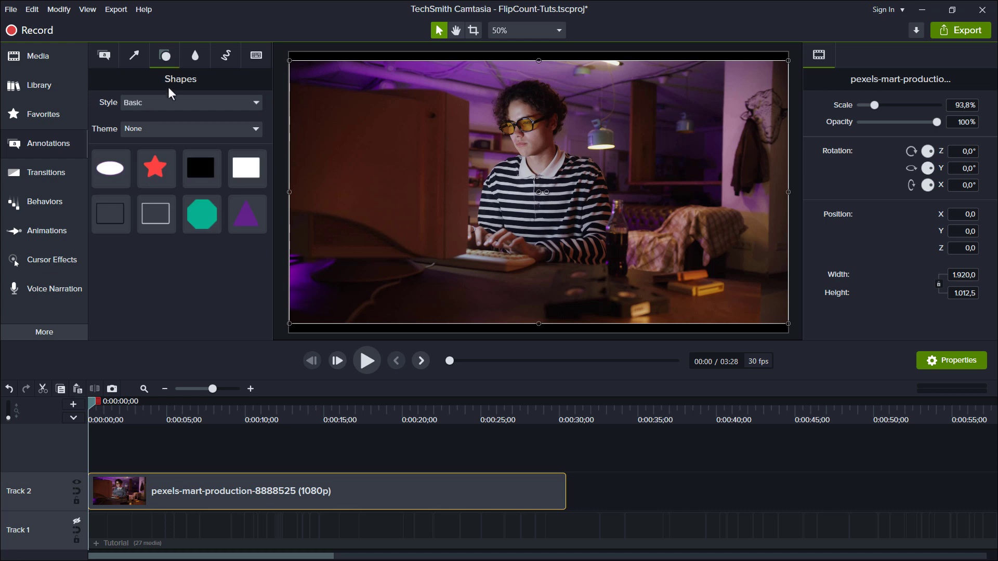
{"action": "left_click", "coordinate": [167, 101]}
{"action": "left_click", "coordinate": [152, 163]}
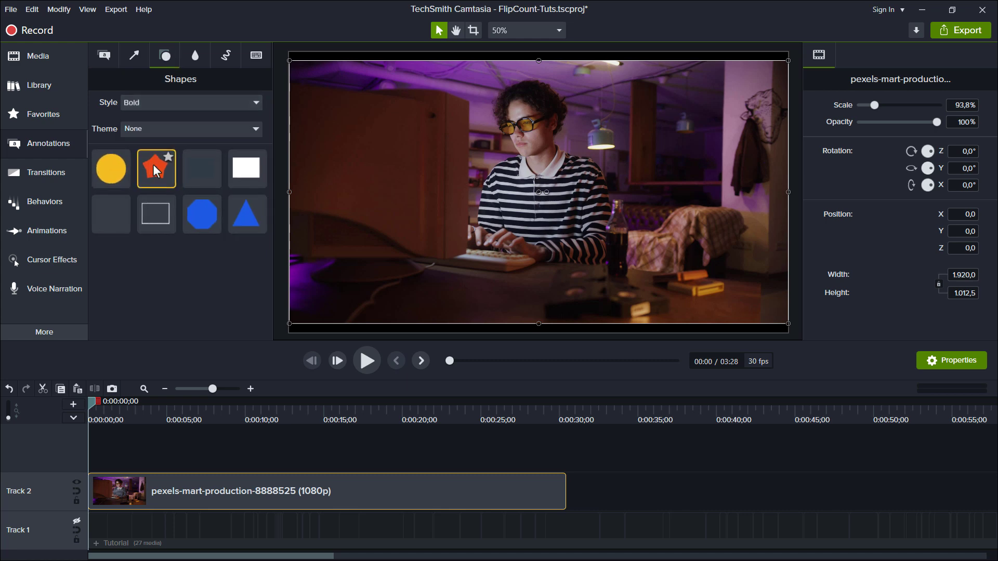
{"action": "double_click", "coordinate": [108, 173]}
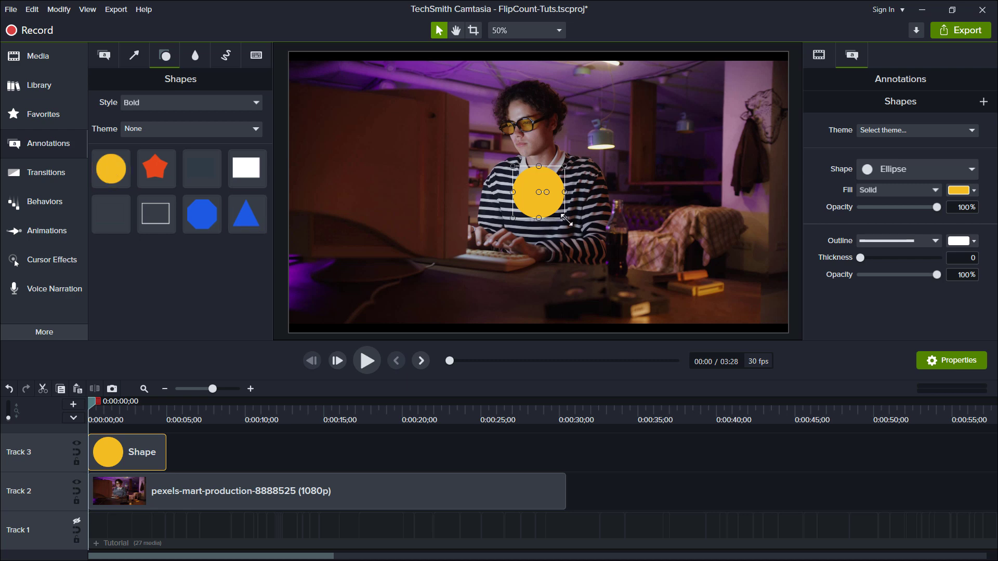
{"action": "key", "text": "ctrl+shift"}
{"action": "left_click_drag", "start_coordinate": [564, 218], "coordinate": [638, 289]}
- Apply the Media Matte effect to the circle and shift the video inside it to about X 42, Y -138
{"action": "right_click", "coordinate": [543, 222]}
{"action": "mouse_move", "coordinate": [644, 420]}
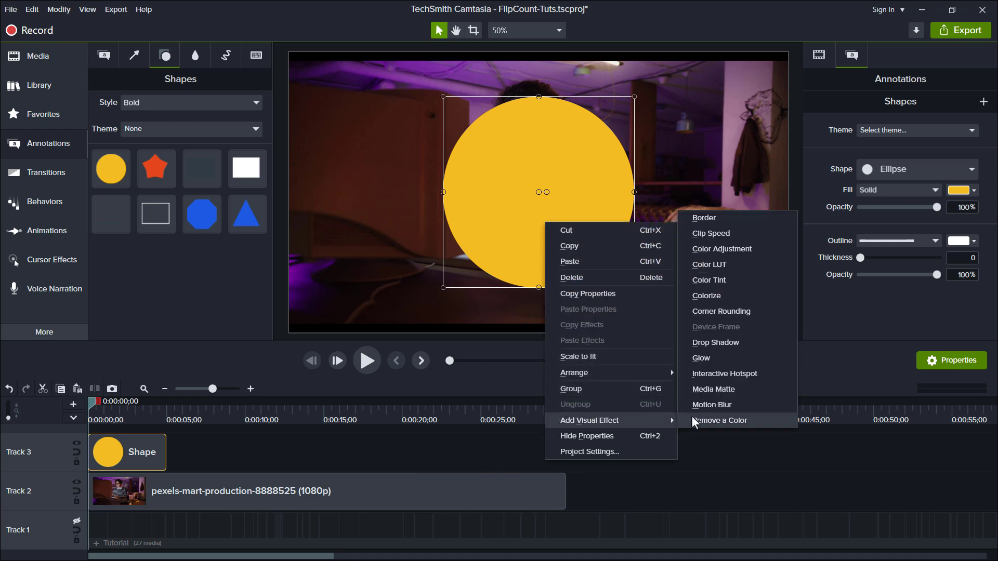
{"action": "left_click", "coordinate": [718, 389]}
{"action": "left_click", "coordinate": [420, 484]}
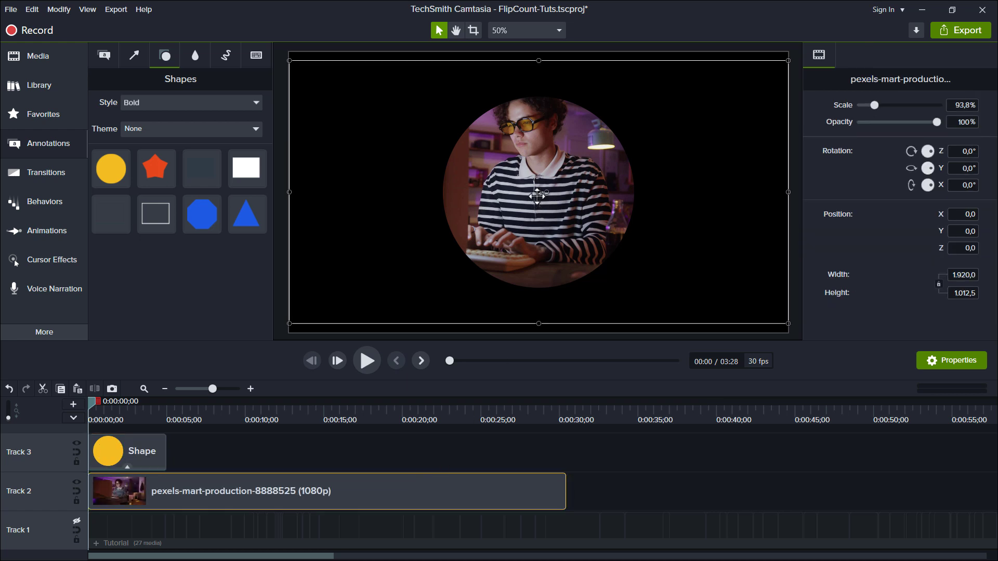
{"action": "left_click_drag", "start_coordinate": [539, 192], "coordinate": [549, 229]}
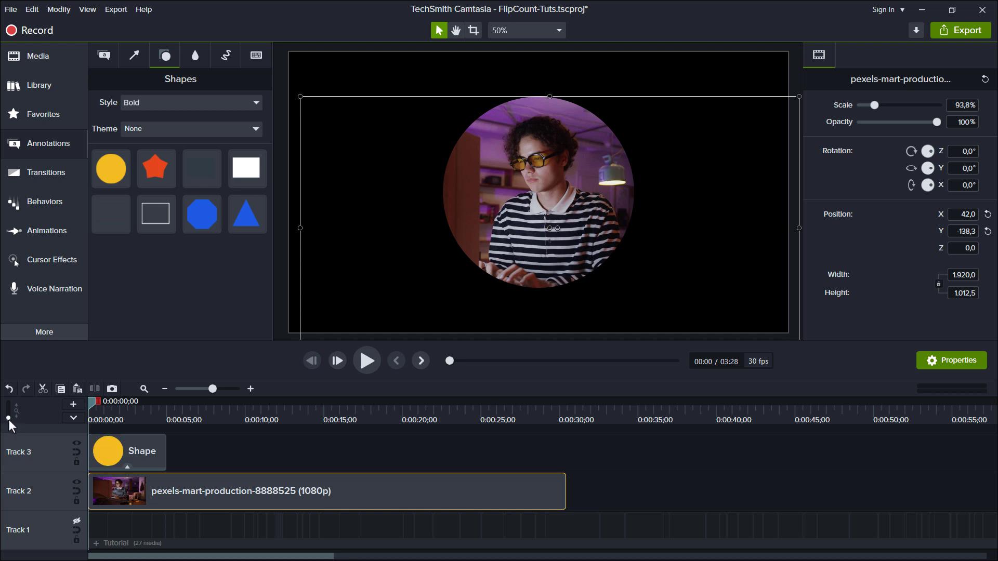
- Duplicate the matte circle onto a new track above and remove the Media Matte effect from the copy
{"action": "left_click_drag", "start_coordinate": [8, 419], "coordinate": [6, 429]}
{"action": "left_click", "coordinate": [142, 515]}
{"action": "key", "text": "ctrl+c"}
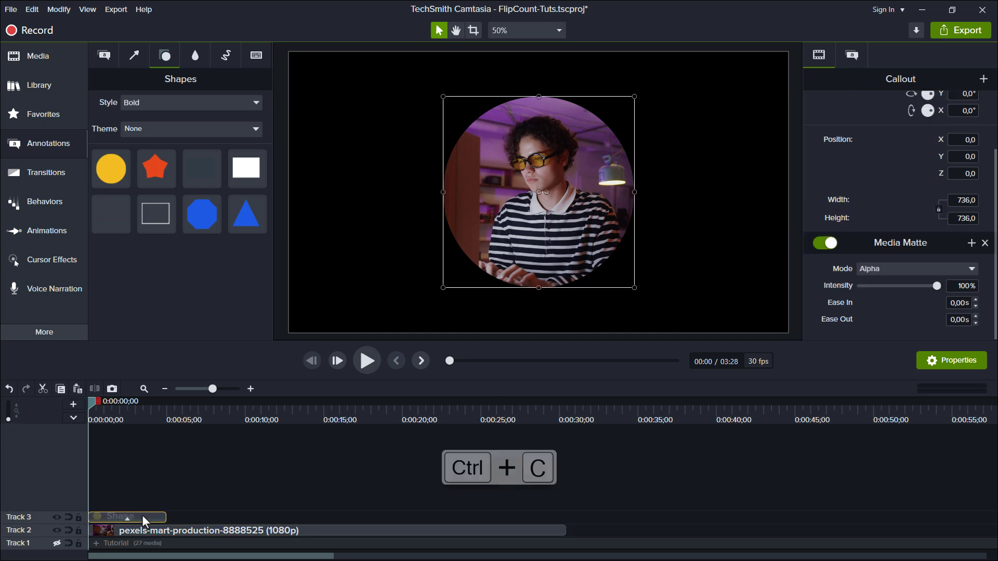
{"action": "key", "text": "ctrl+v"}
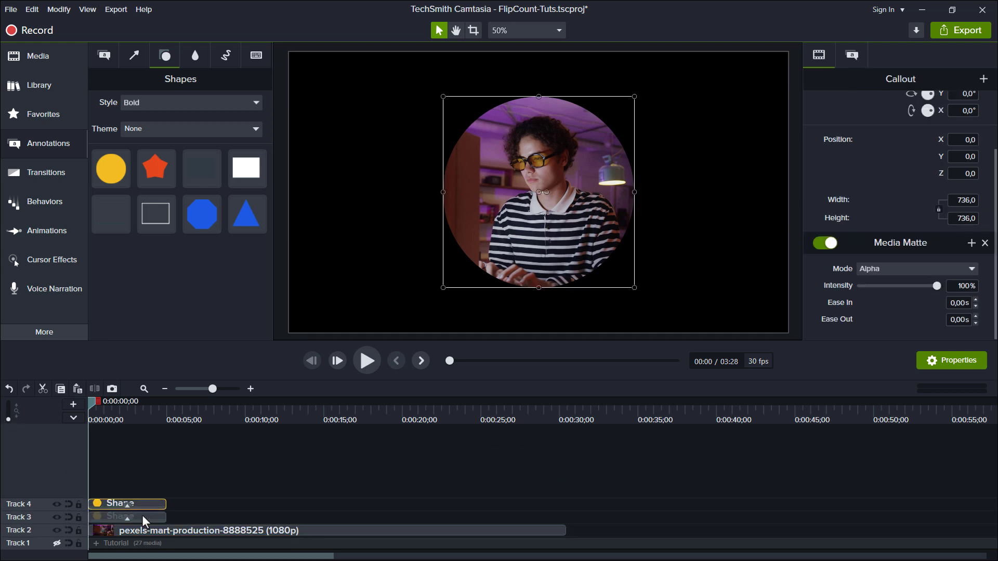
{"action": "left_click", "coordinate": [984, 244]}
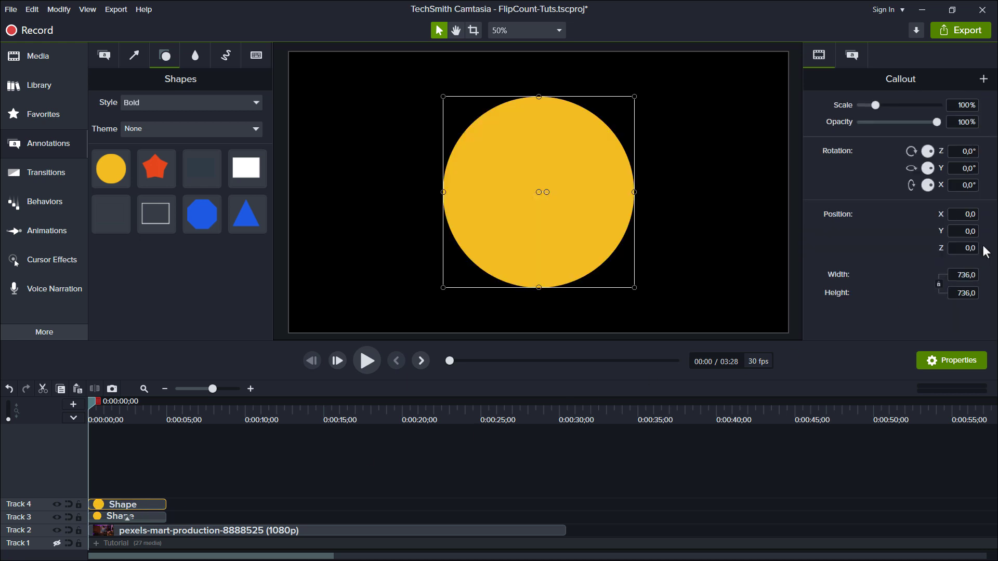
- Turn the copied circle into a white ring with 0% fill opacity and an outline thickness of 10
{"action": "left_click", "coordinate": [851, 55]}
{"action": "left_click_drag", "start_coordinate": [911, 209], "coordinate": [856, 209]}
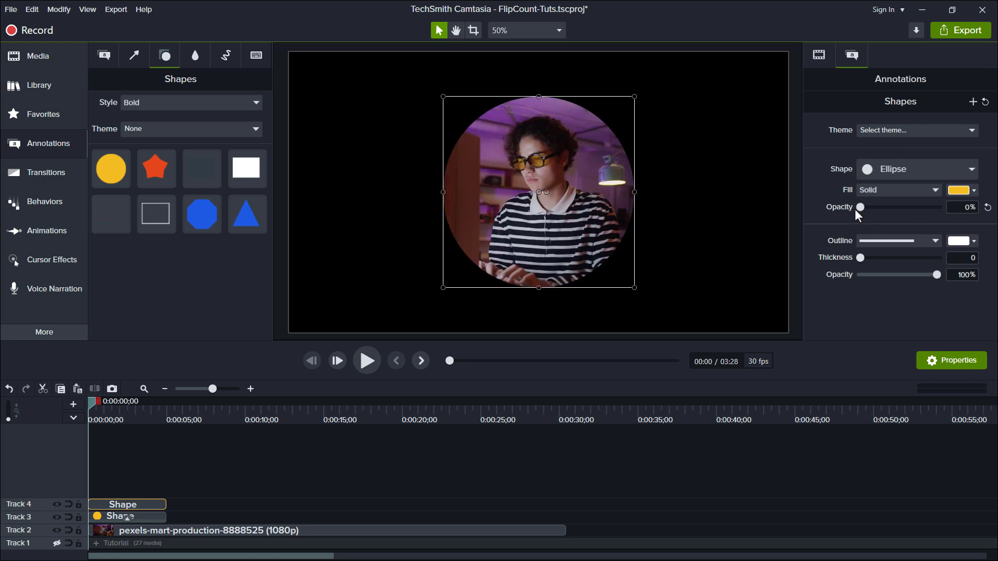
{"action": "left_click_drag", "start_coordinate": [859, 257], "coordinate": [868, 257]}
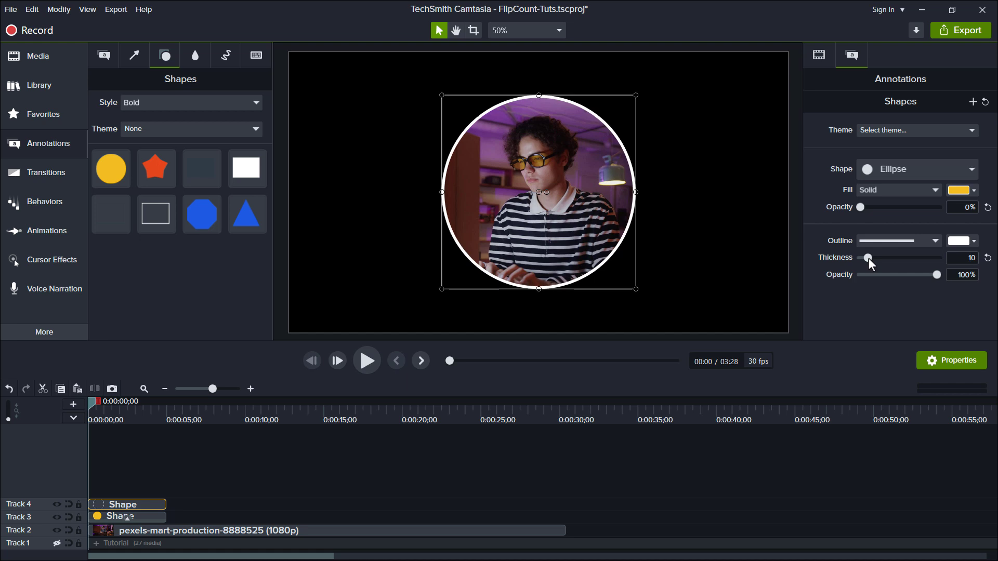
- Group the video with both circles, extended to its length, and shrink the group into the canvas's lower-right corner
{"action": "left_click_drag", "start_coordinate": [177, 504], "coordinate": [548, 530]}
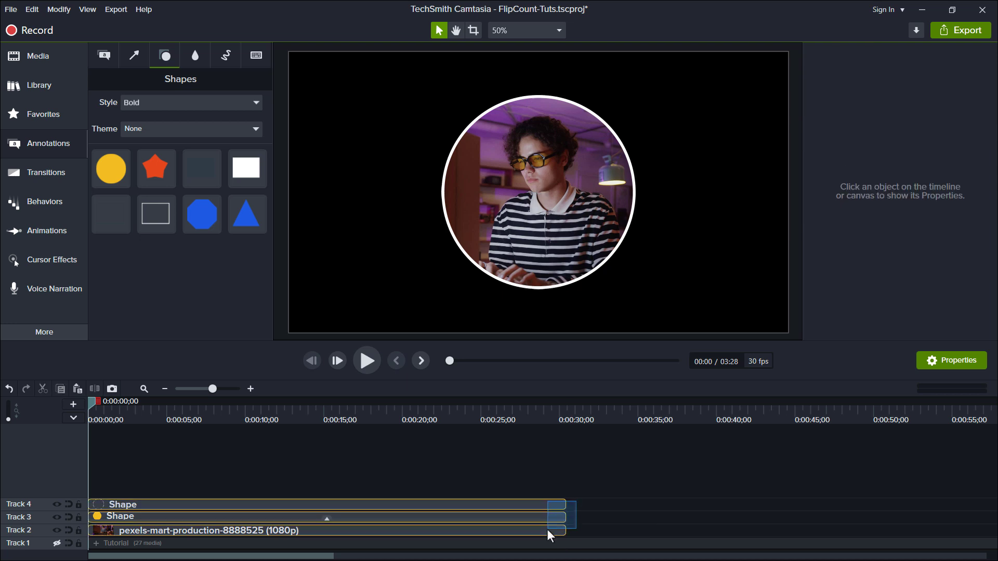
{"action": "key", "text": "ctrl+g"}
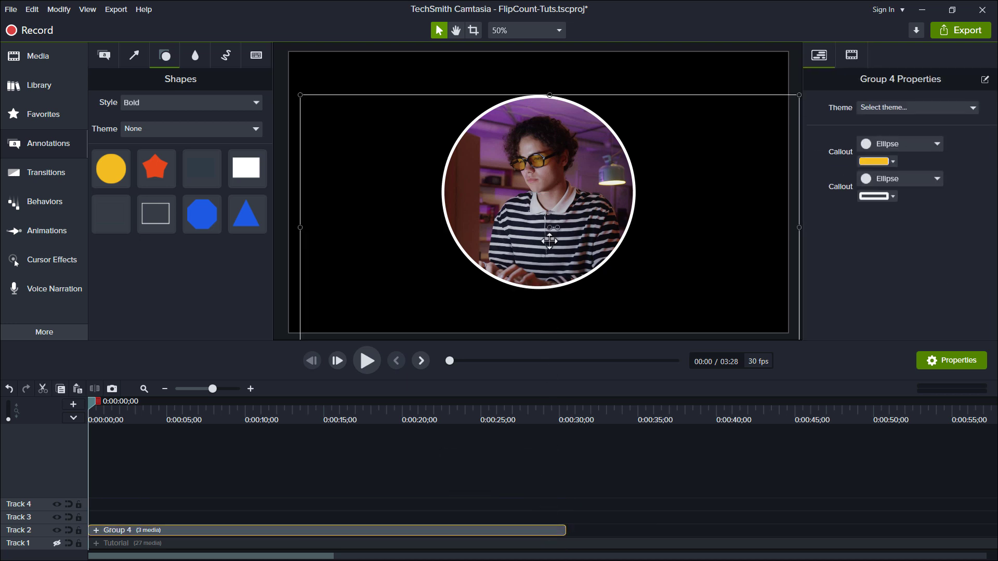
{"action": "left_click_drag", "start_coordinate": [550, 93], "coordinate": [746, 307]}
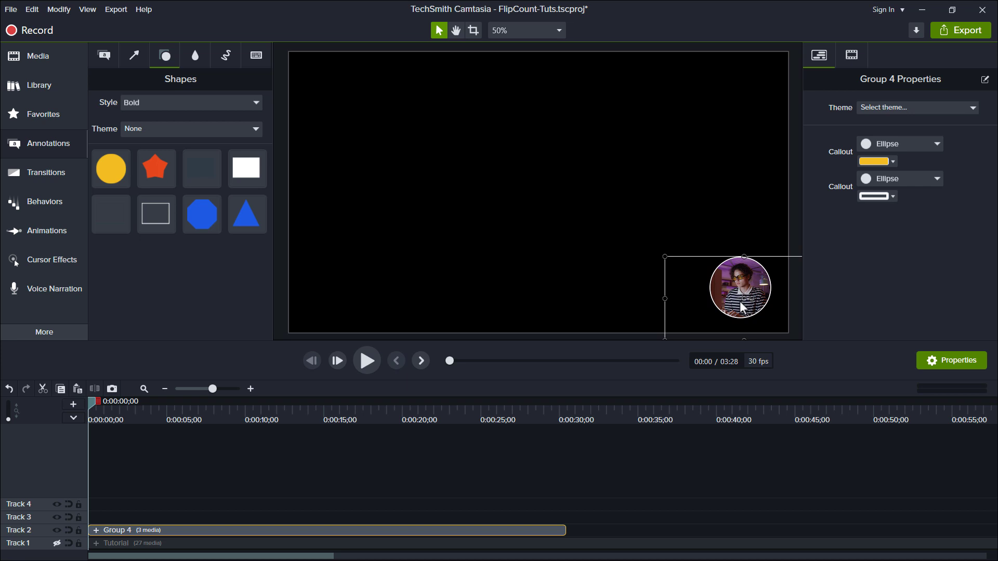
- Show Track 1, preview the circular video over the tutorial footage, and return the playhead to the start
{"action": "left_click", "coordinate": [57, 543]}
{"action": "left_click", "coordinate": [368, 360]}
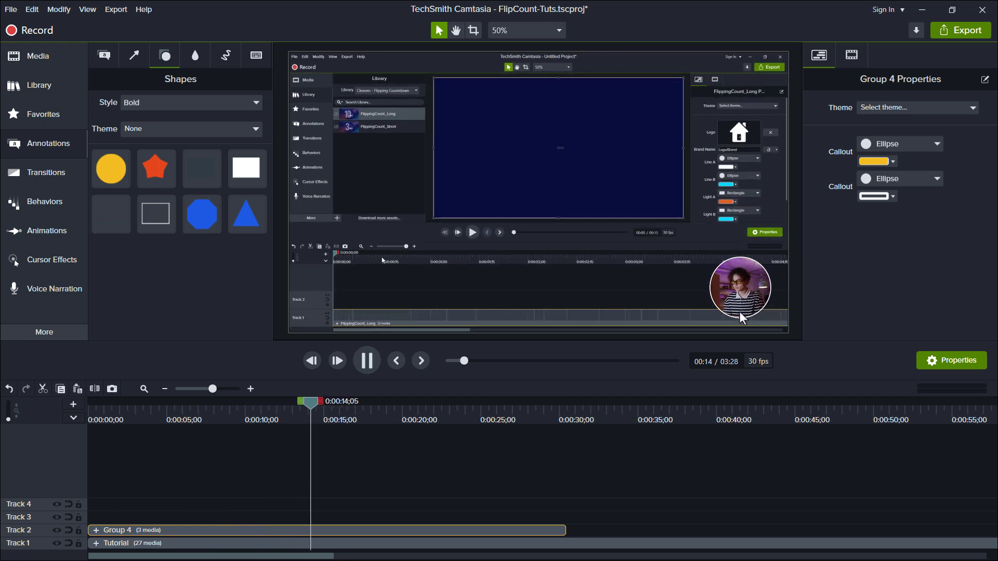
{"action": "key", "text": "space"}
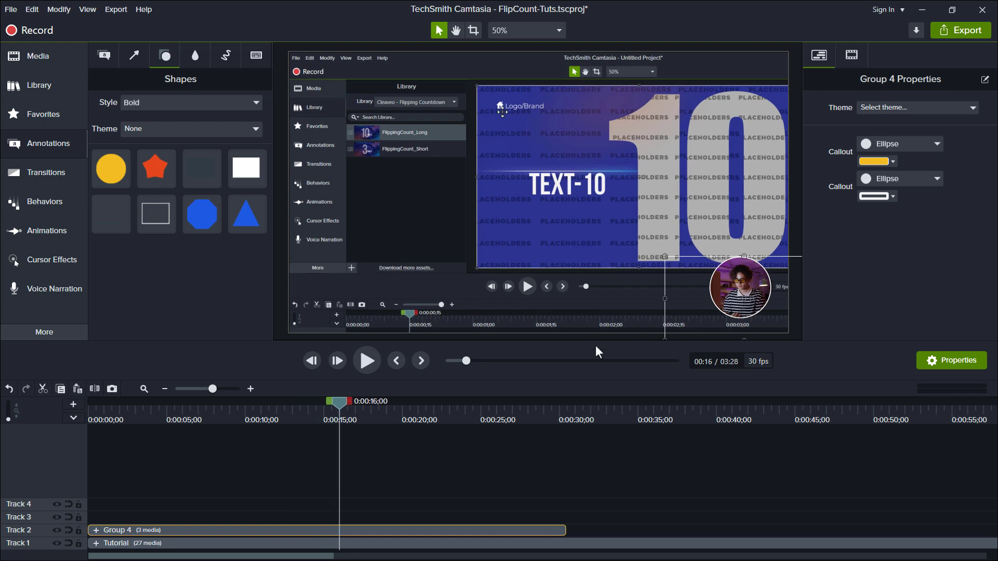
{"action": "left_click_drag", "start_coordinate": [340, 405], "coordinate": [82, 426]}
- Undo the Track 1 display, the group's placement and scaling, the grouping and the extension of both circles
{"action": "key", "text": "ctrl+z"}
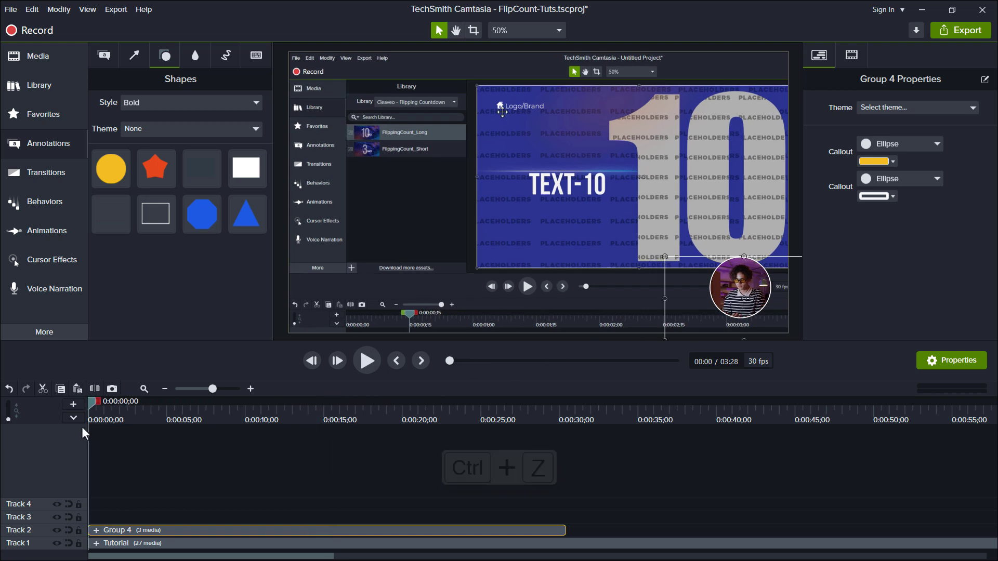
{"action": "key", "text": "ctrl+z"}
{"action": "key", "text": "ctrl+z"}
{"action": "key", "text": "ctrl+z"}
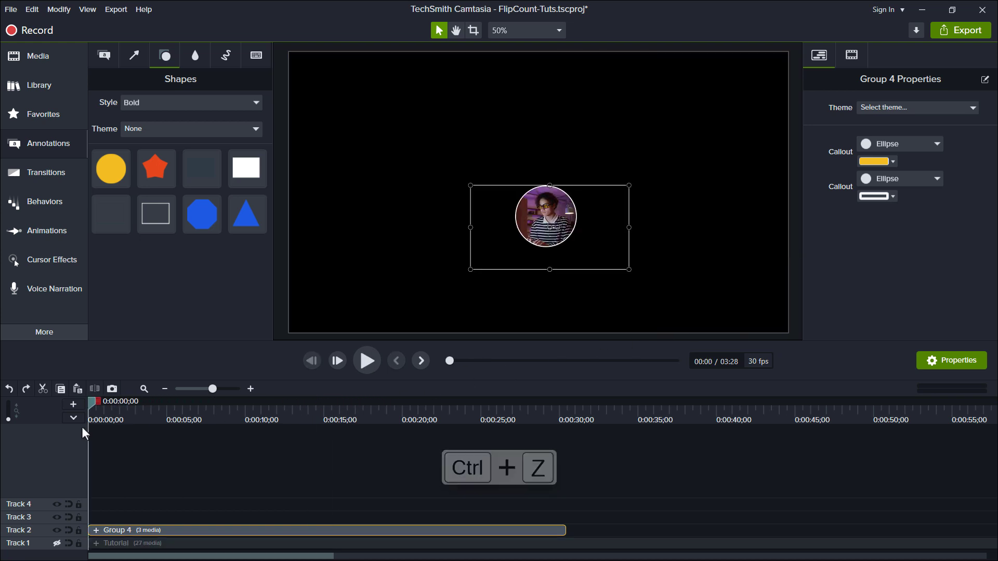
{"action": "key", "text": "ctrl+z"}
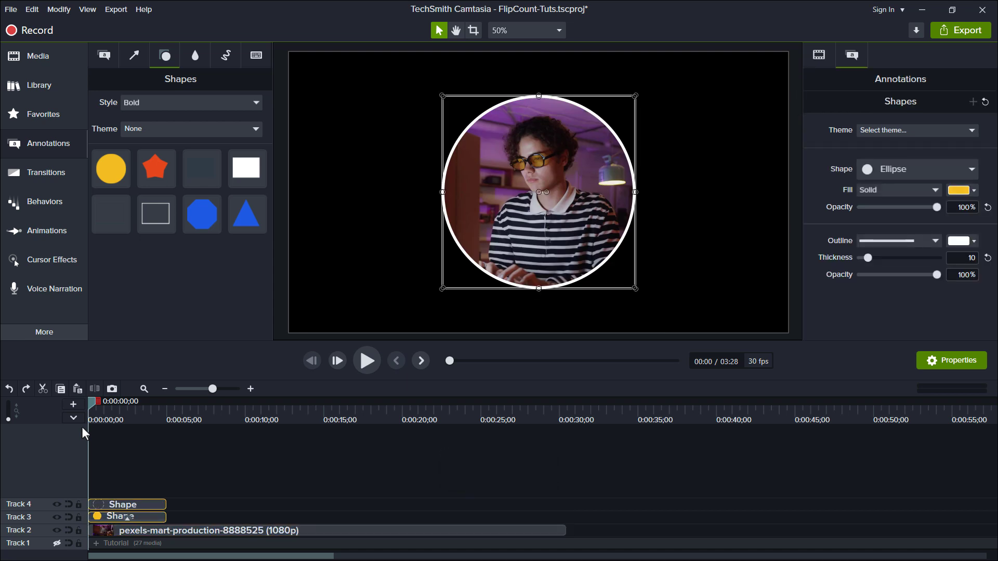
{"action": "left_click", "coordinate": [201, 502]}
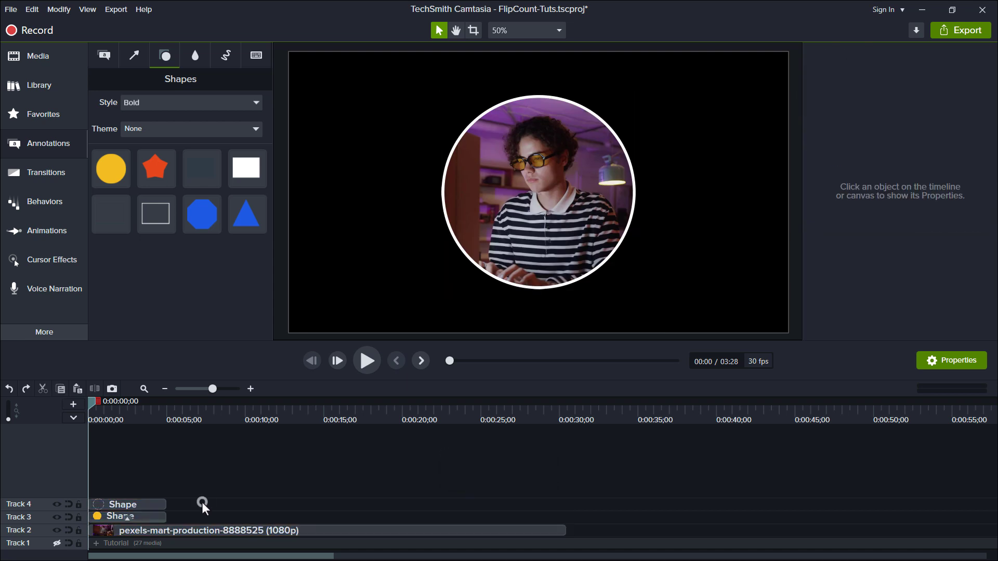
- Duplicate the white ring onto a new track above and set the copy's outline colour to green
{"action": "left_click", "coordinate": [152, 503]}
{"action": "key", "text": "ctrl+c"}
{"action": "key", "text": "ctrl+v"}
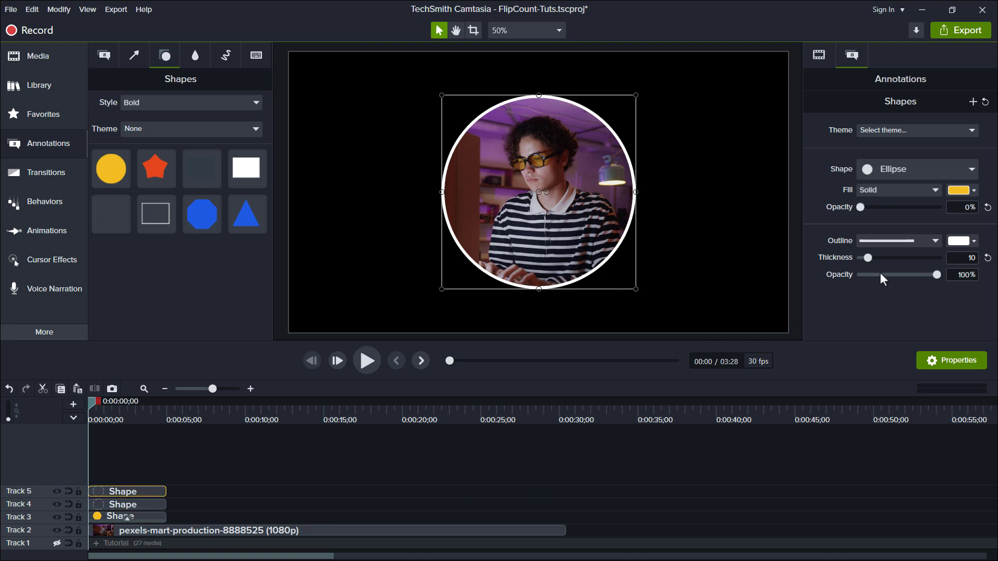
{"action": "left_click", "coordinate": [957, 241]}
{"action": "left_click", "coordinate": [913, 282]}
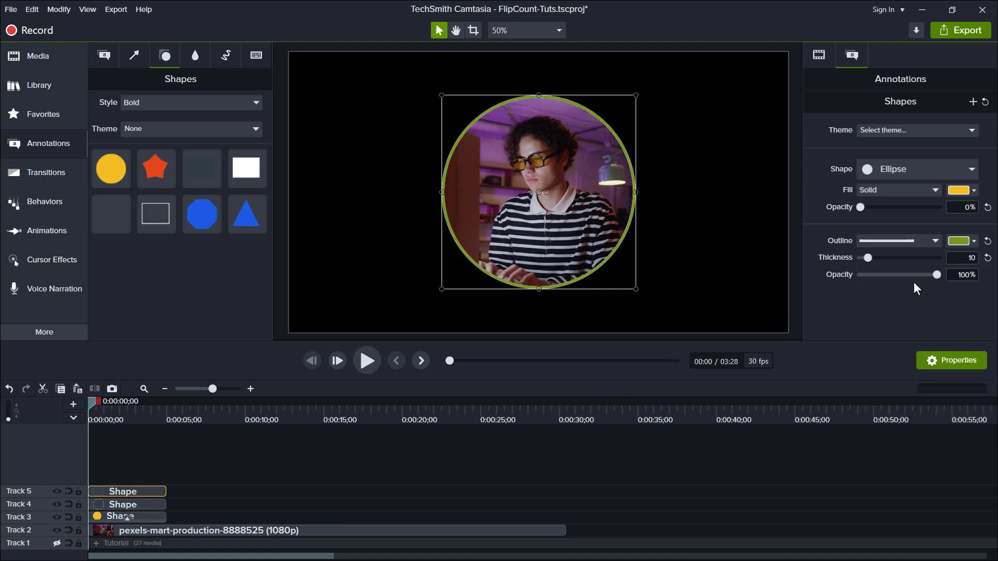
- Duplicate the Track 3 matte circle onto a new top track and remove the copy's Media Matte effect
{"action": "left_click", "coordinate": [154, 516]}
{"action": "key", "text": "ctrl+c"}
{"action": "key", "text": "ctrl+v"}
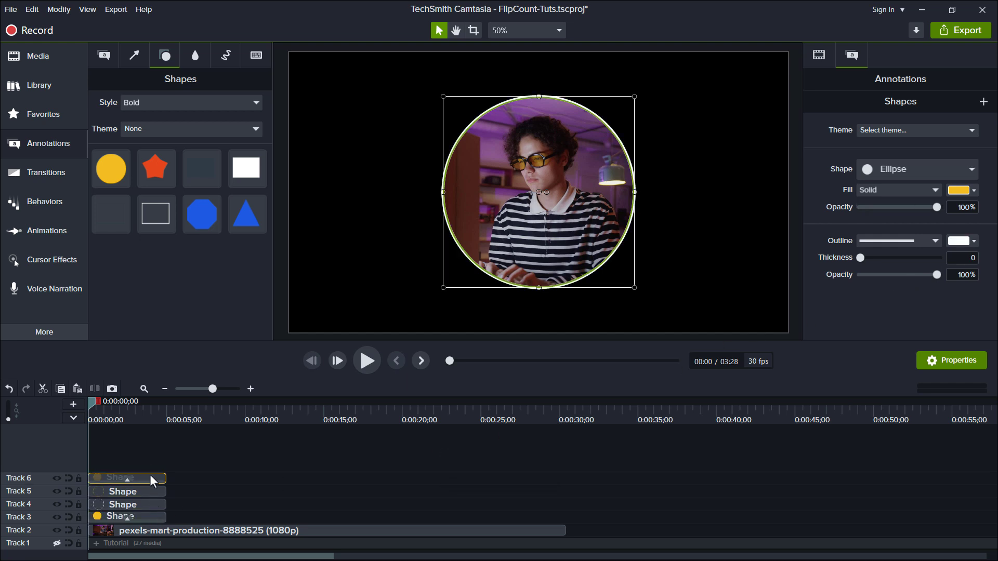
{"action": "left_click", "coordinate": [826, 53]}
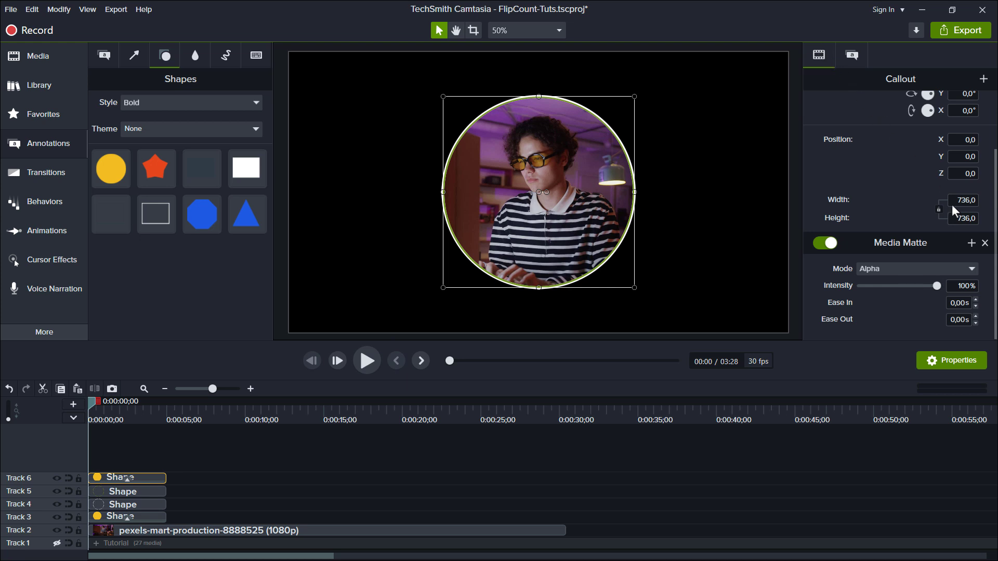
{"action": "left_click", "coordinate": [984, 244]}
- Change the top circle's fill to a gradient in grey #7B7B7B
{"action": "left_click", "coordinate": [852, 57]}
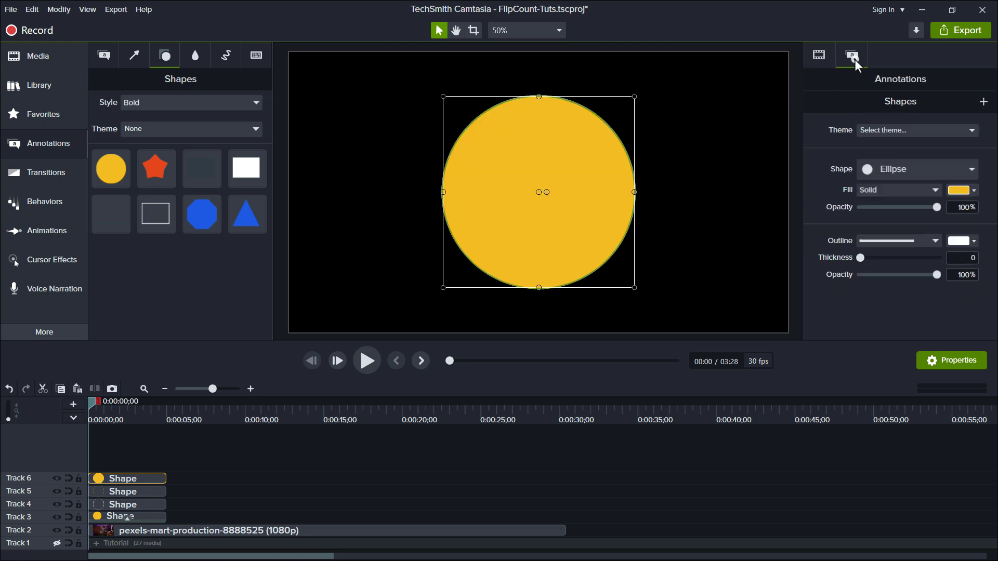
{"action": "left_click", "coordinate": [925, 191]}
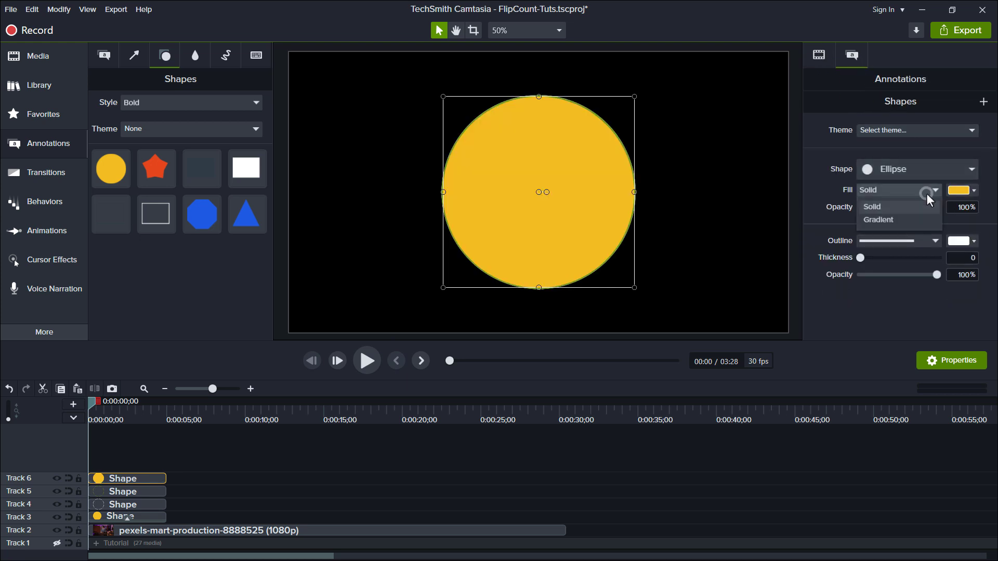
{"action": "left_click", "coordinate": [904, 221]}
{"action": "left_click", "coordinate": [957, 191]}
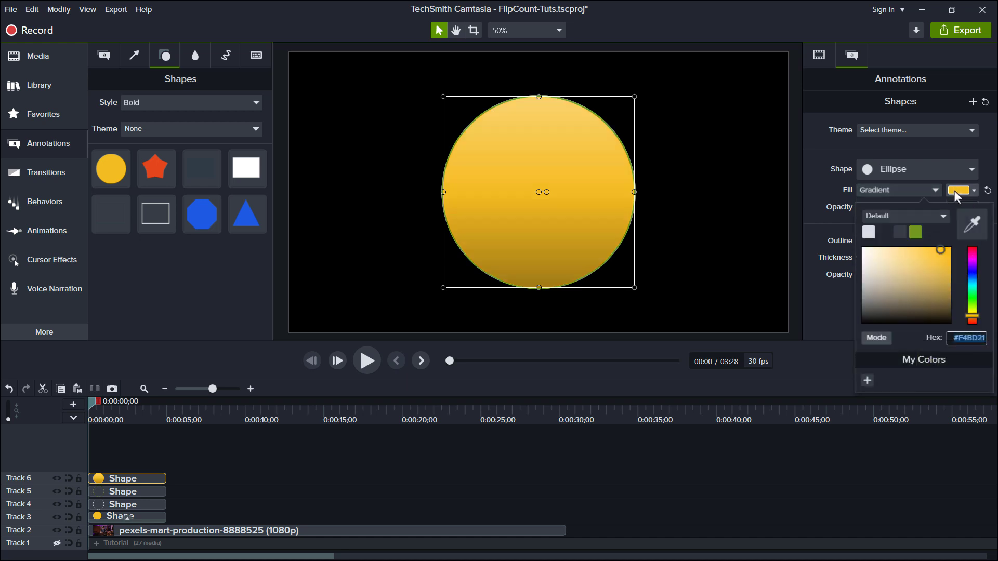
{"action": "mouse_move", "coordinate": [905, 268]}
{"action": "left_mouse_down"}
{"action": "mouse_move", "coordinate": [859, 276]}
{"action": "mouse_move", "coordinate": [855, 286]}
{"action": "left_mouse_up"}
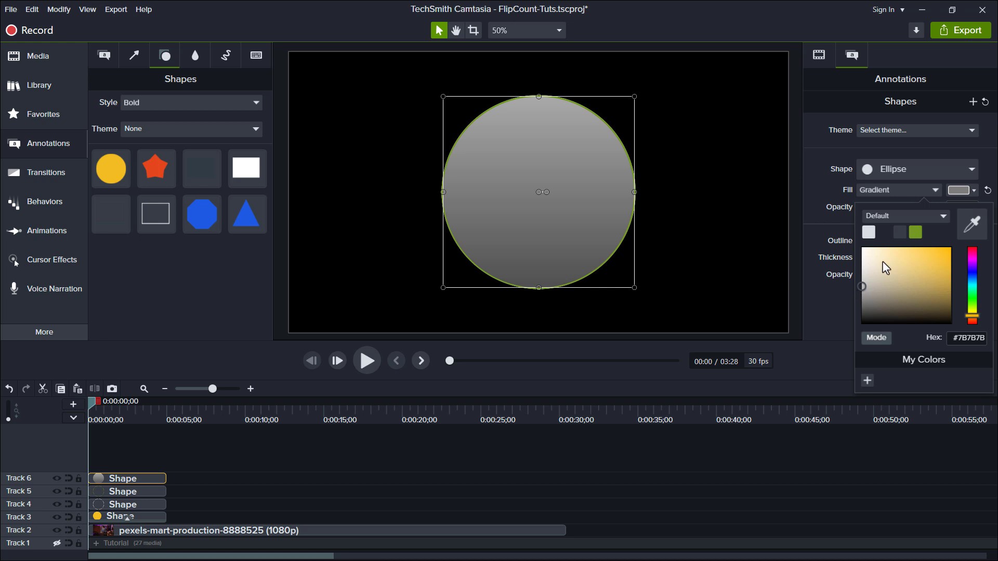
{"action": "left_click", "coordinate": [960, 192]}
- Add a Color Adjustment effect to the gradient circle with contrast 300 and brightness 0
{"action": "right_click", "coordinate": [542, 199]}
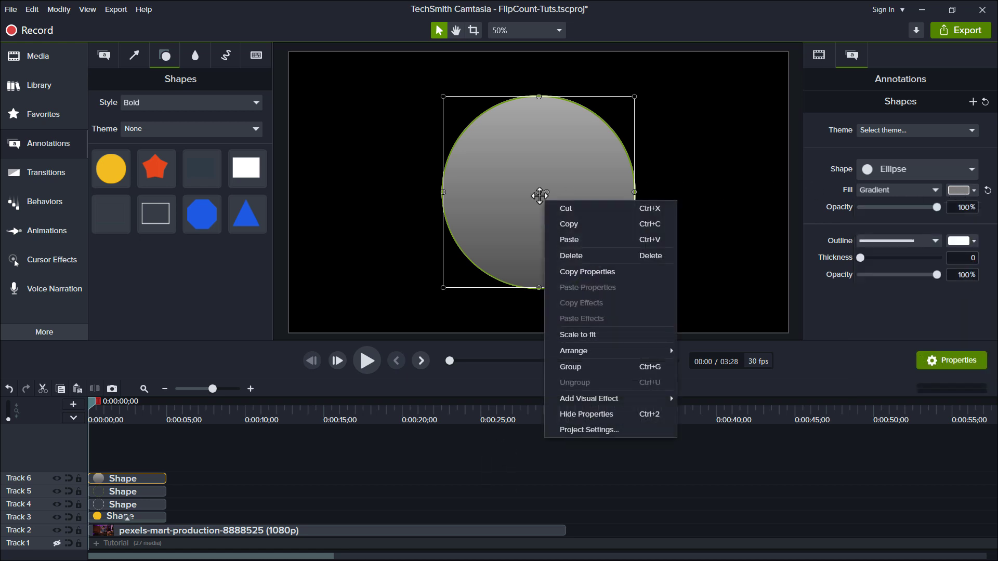
{"action": "mouse_move", "coordinate": [663, 398]}
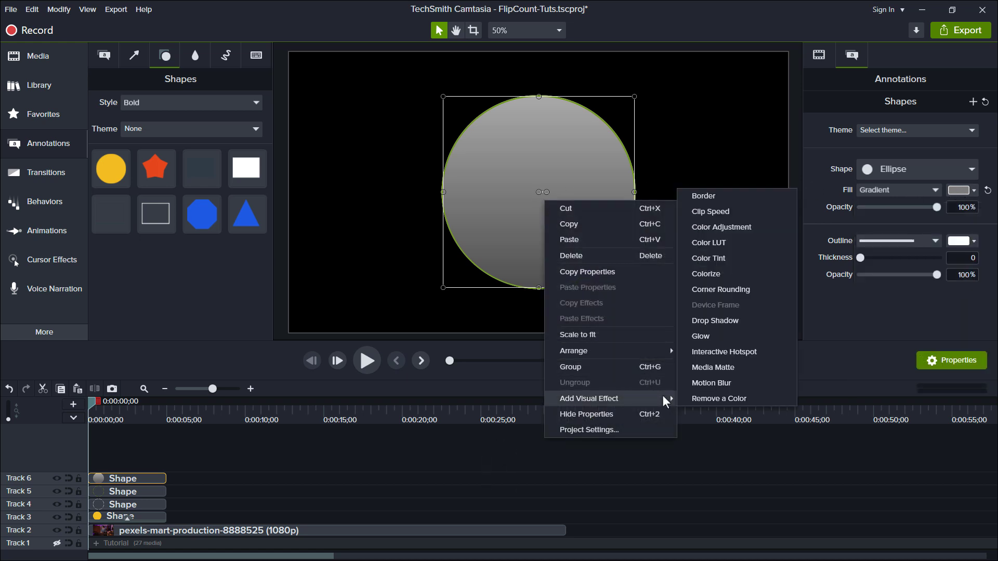
{"action": "left_click", "coordinate": [748, 227]}
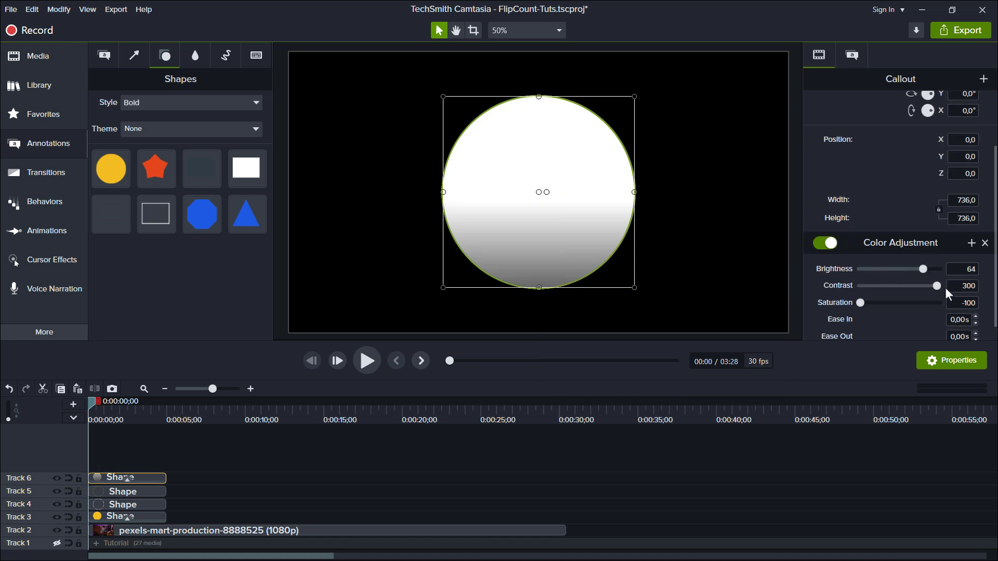
{"action": "left_click_drag", "start_coordinate": [924, 267], "coordinate": [899, 268]}
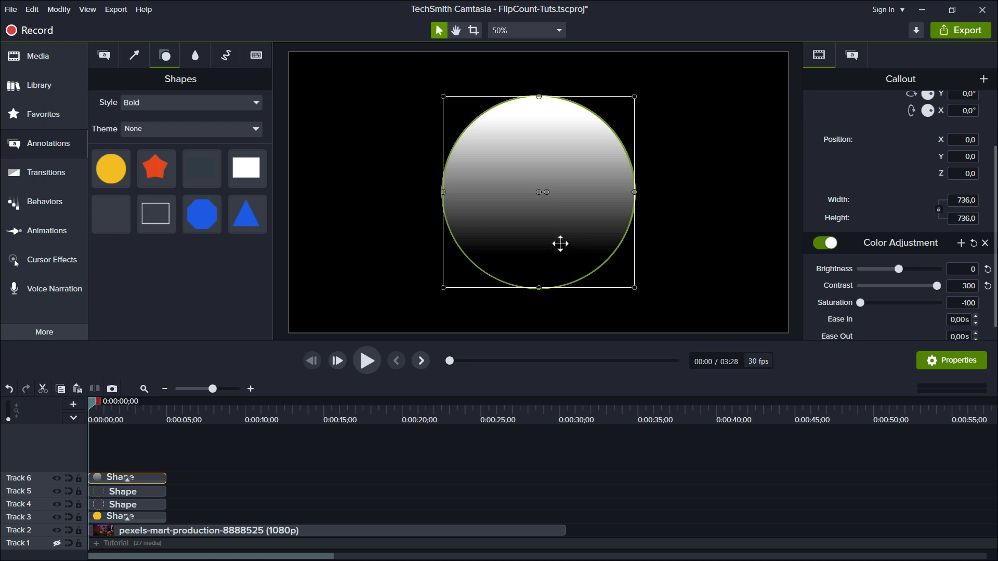
- Move the gradient circle horizontally to X 368, dimming it to 55% opacity for alignment and restoring it to 100%
{"action": "left_click_drag", "start_coordinate": [539, 193], "coordinate": [638, 193]}
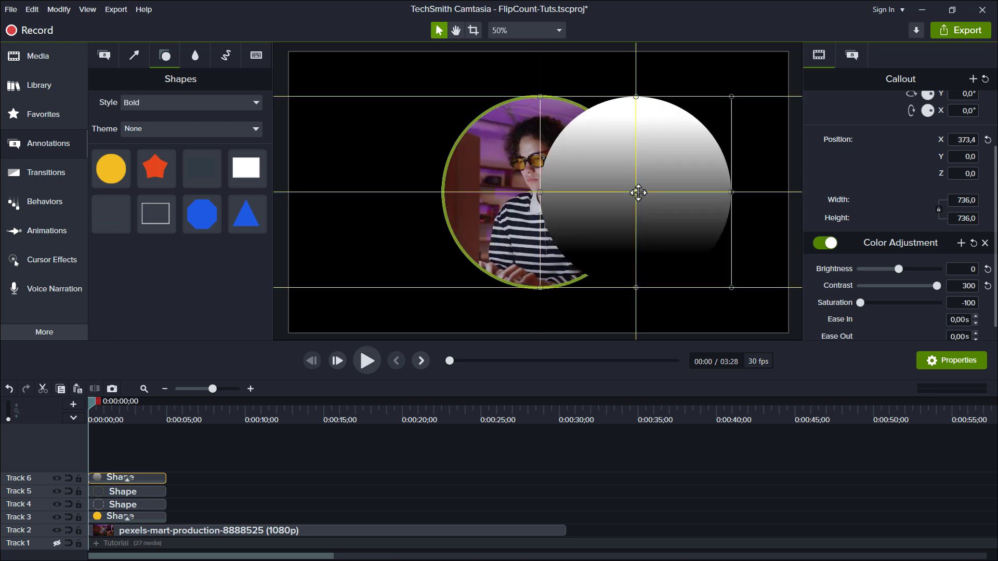
{"action": "scroll", "coordinate": [991, 184], "scroll_direction": "up", "scroll_amount": 3}
{"action": "left_click_drag", "start_coordinate": [939, 123], "coordinate": [902, 123]}
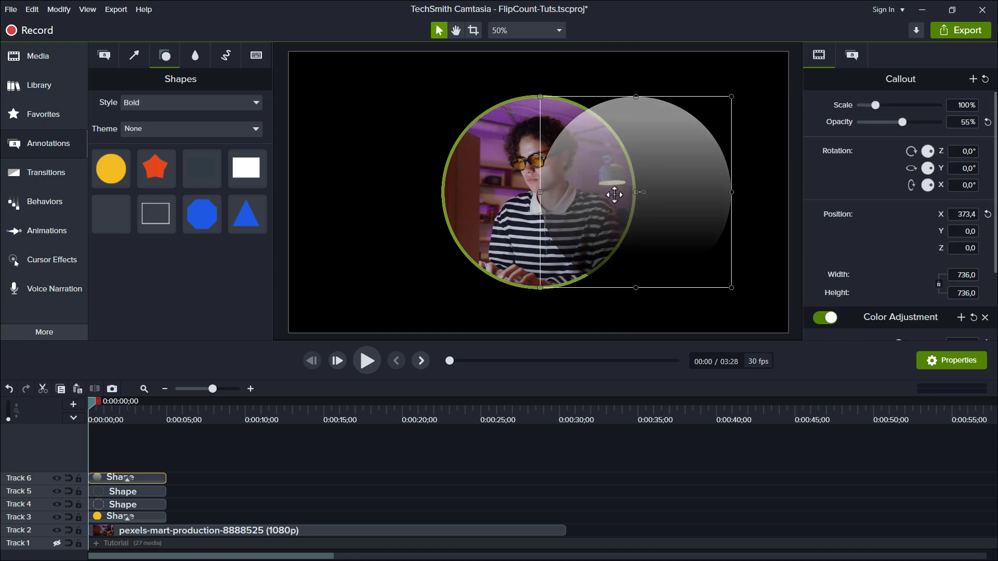
{"action": "left_click", "coordinate": [503, 200], "text": "ctrl"}
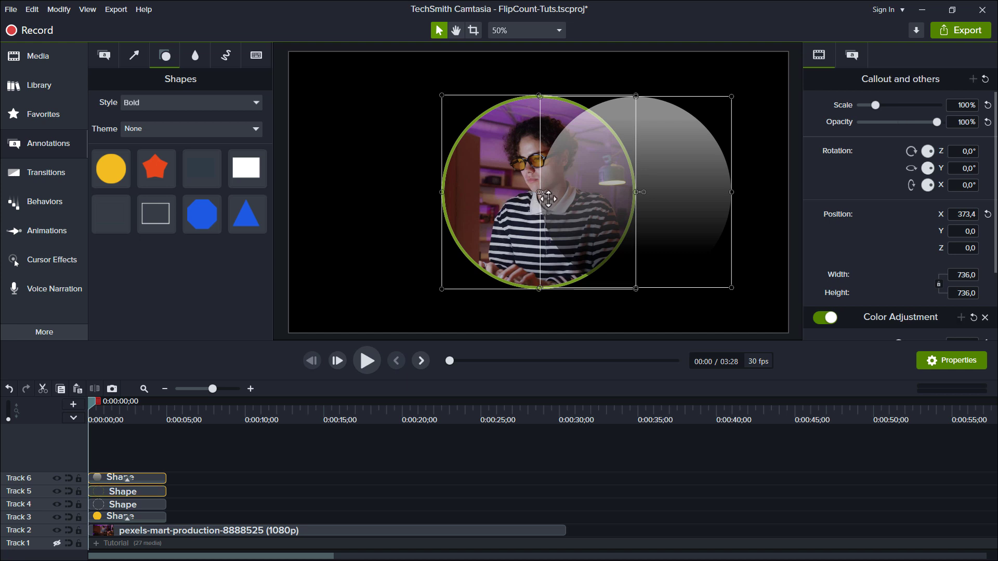
{"action": "left_click", "coordinate": [639, 199]}
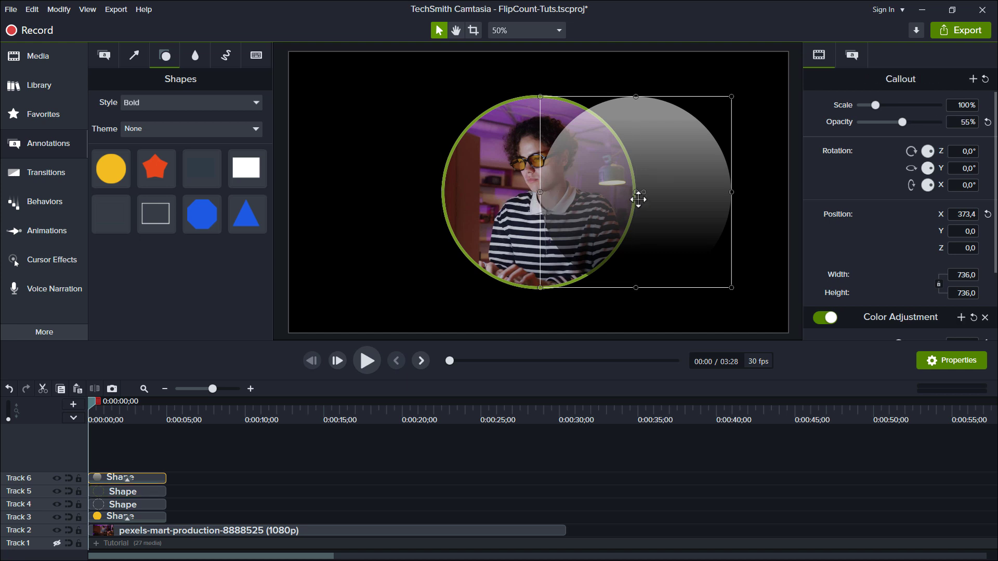
{"action": "left_click_drag", "start_coordinate": [636, 193], "coordinate": [634, 192]}
{"action": "left_click_drag", "start_coordinate": [902, 125], "coordinate": [942, 125]}
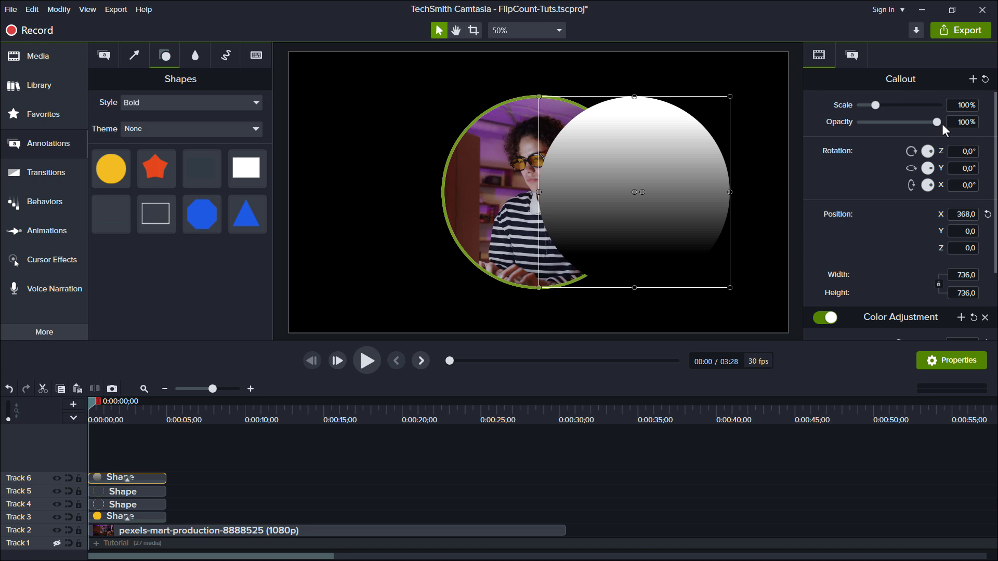
- Duplicate the gradient circle onto a new top track and set the copy's X position to -368
{"action": "key", "text": "ctrl+c"}
{"action": "key", "text": "ctrl+v"}
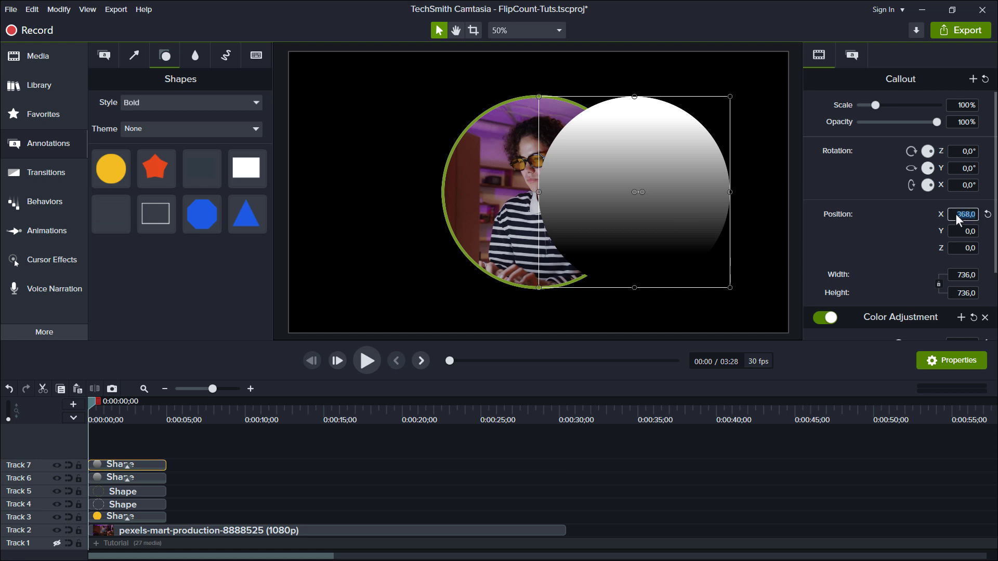
{"action": "key", "text": "Return"}
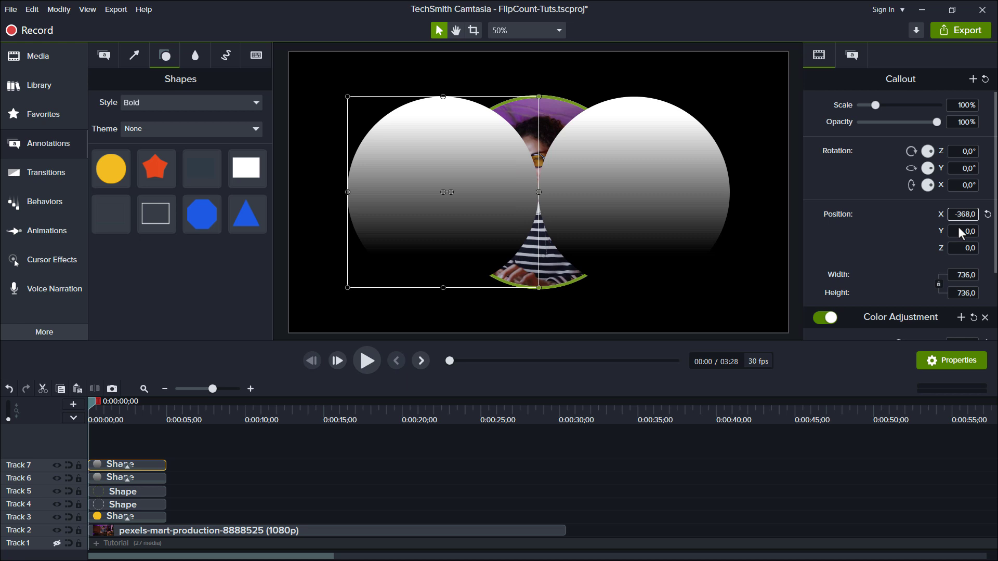
- Group the two gradient circles on Tracks 6 and 7
{"action": "left_click", "coordinate": [576, 322]}
{"action": "left_click", "coordinate": [617, 194]}
{"action": "left_click", "coordinate": [463, 193], "text": "ctrl"}
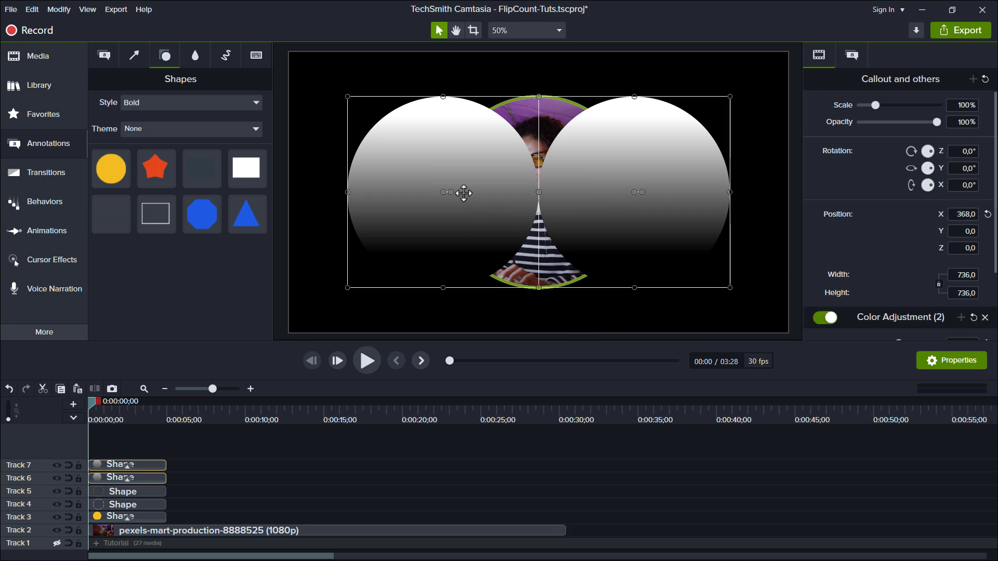
{"action": "key", "text": "ctrl+g"}
- Add a Media Matte effect to the gradient circle group and set its mode to Luminosity Invert
{"action": "right_click", "coordinate": [606, 183]}
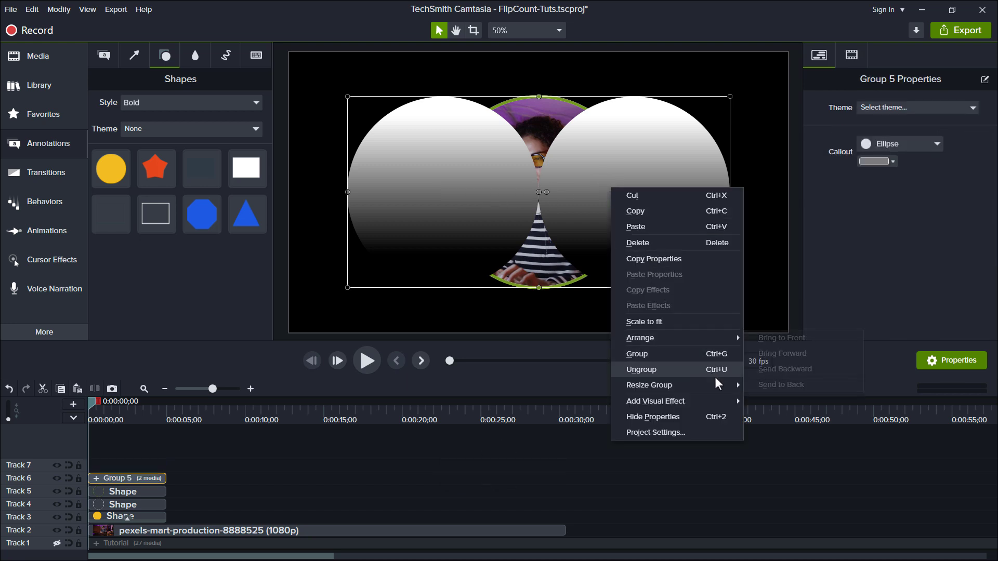
{"action": "mouse_move", "coordinate": [735, 404]}
{"action": "left_click", "coordinate": [779, 369]}
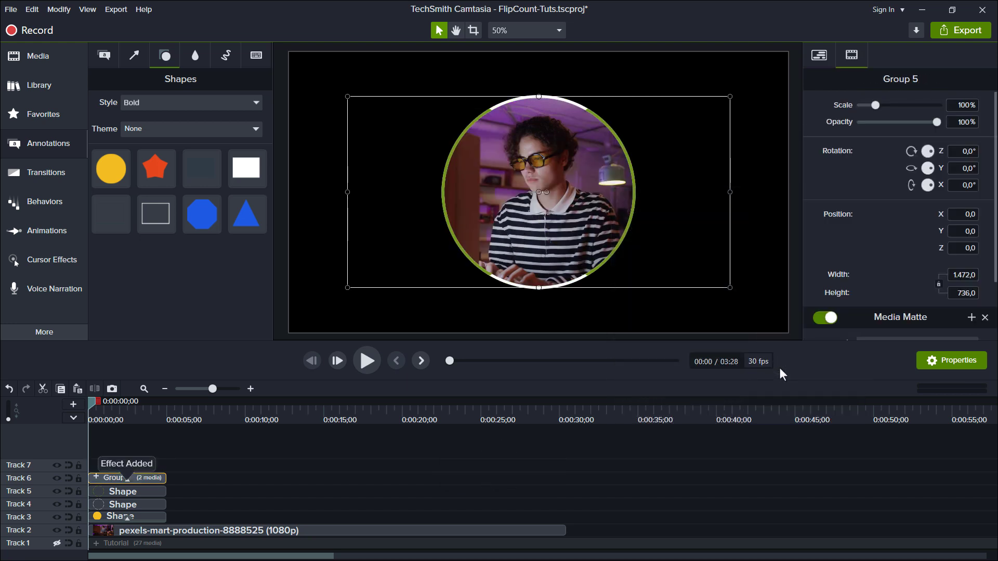
{"action": "scroll", "coordinate": [994, 231], "scroll_direction": "down", "scroll_amount": 3}
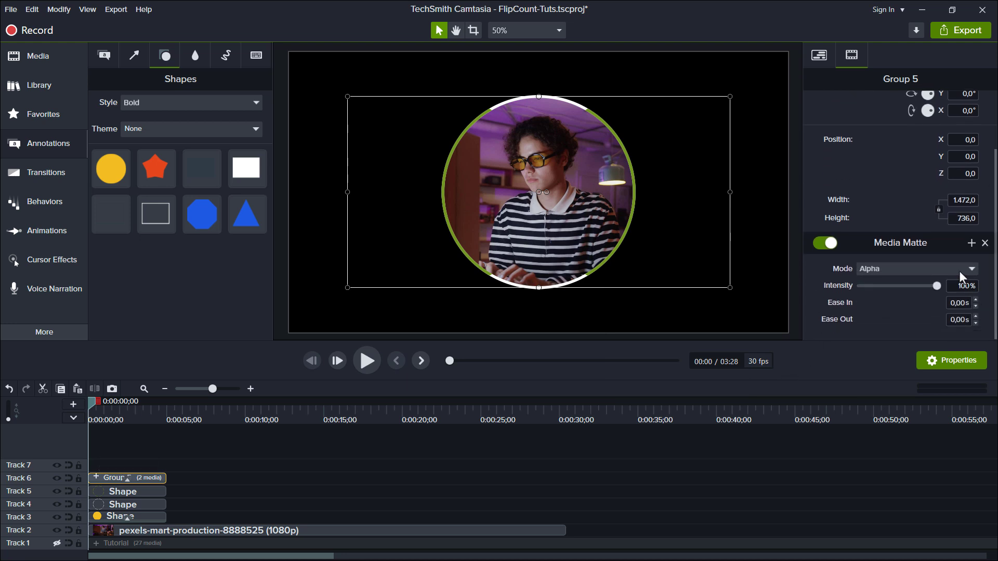
{"action": "left_click", "coordinate": [955, 268]}
{"action": "left_click", "coordinate": [955, 323]}
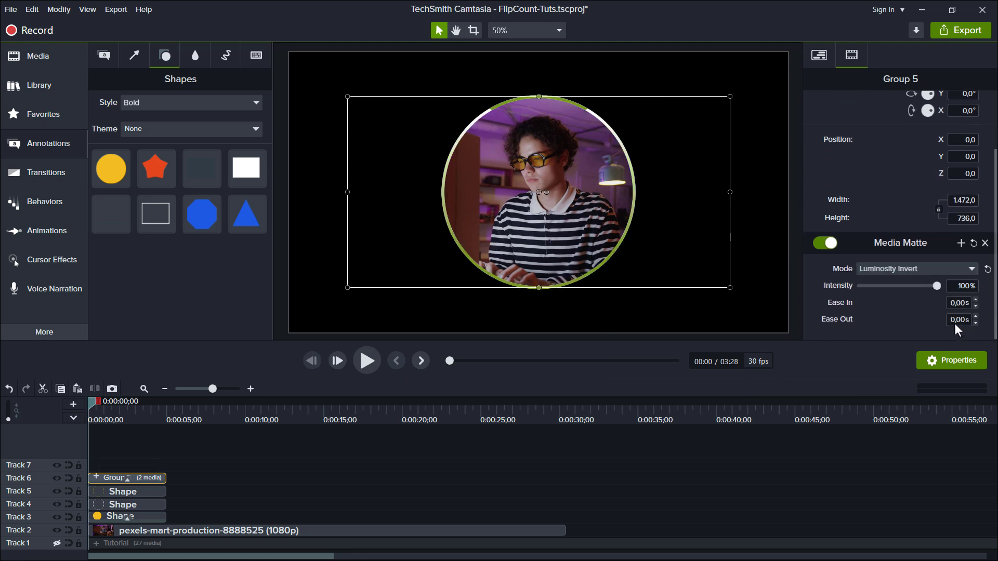
- Delete the gradient circle at X -368 from inside the group and return to the main timeline
{"action": "left_click", "coordinate": [97, 476]}
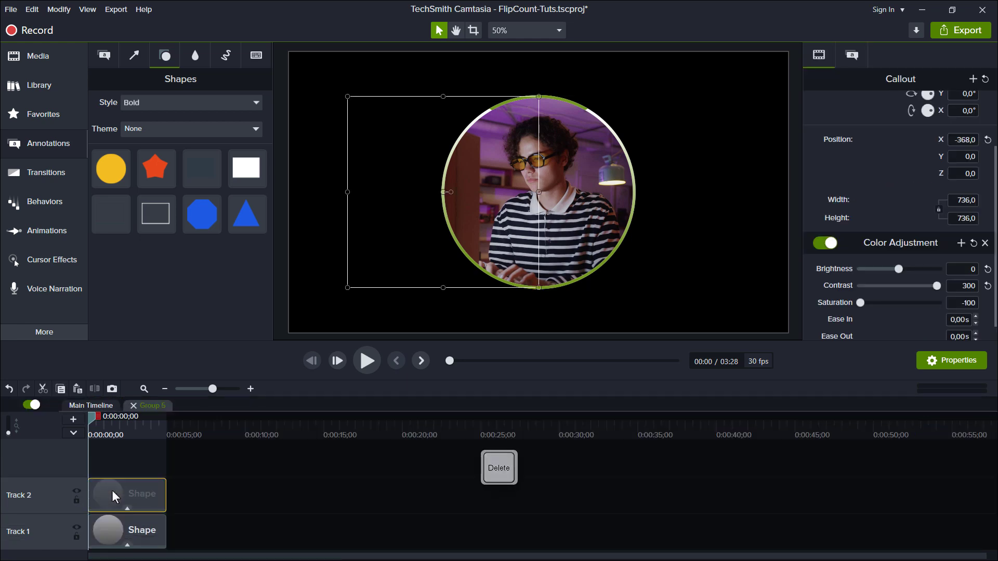
{"action": "key", "text": "Delete"}
{"action": "left_click", "coordinate": [104, 406]}
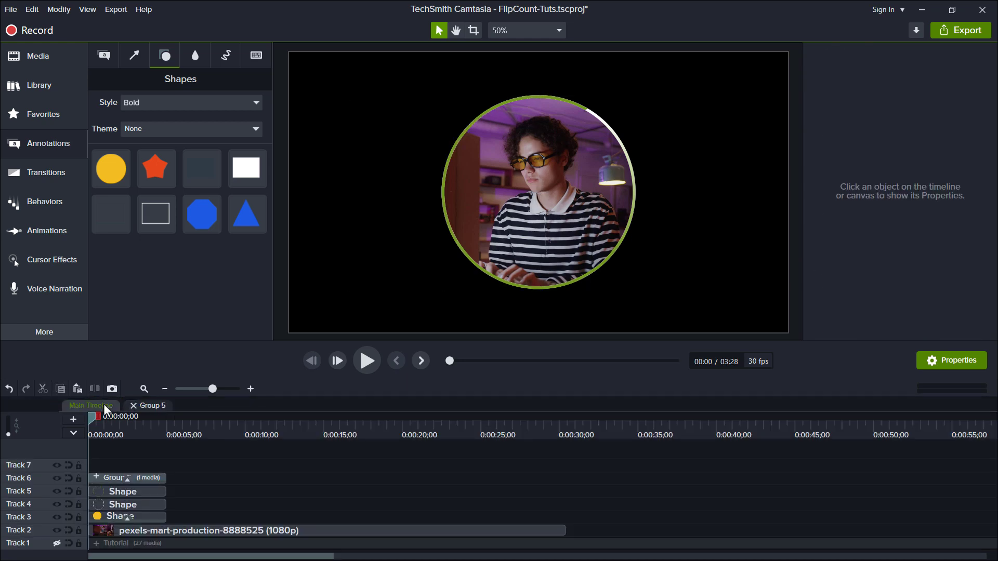
- Add a custom animation to the matte group ending at one second, with its Z rotation set to -360°
{"action": "left_click", "coordinate": [140, 478]}
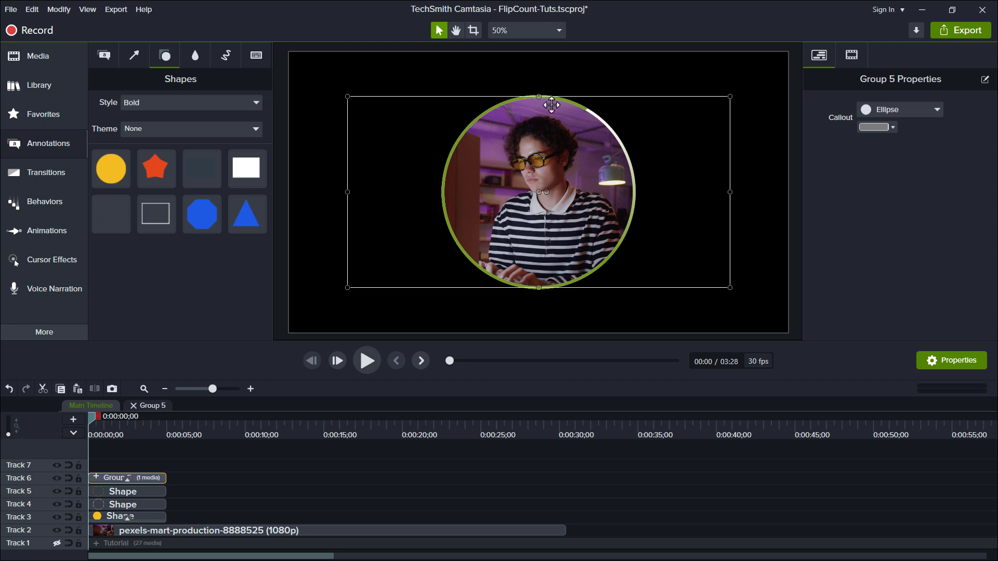
{"action": "left_click", "coordinate": [249, 389]}
{"action": "left_click", "coordinate": [199, 425]}
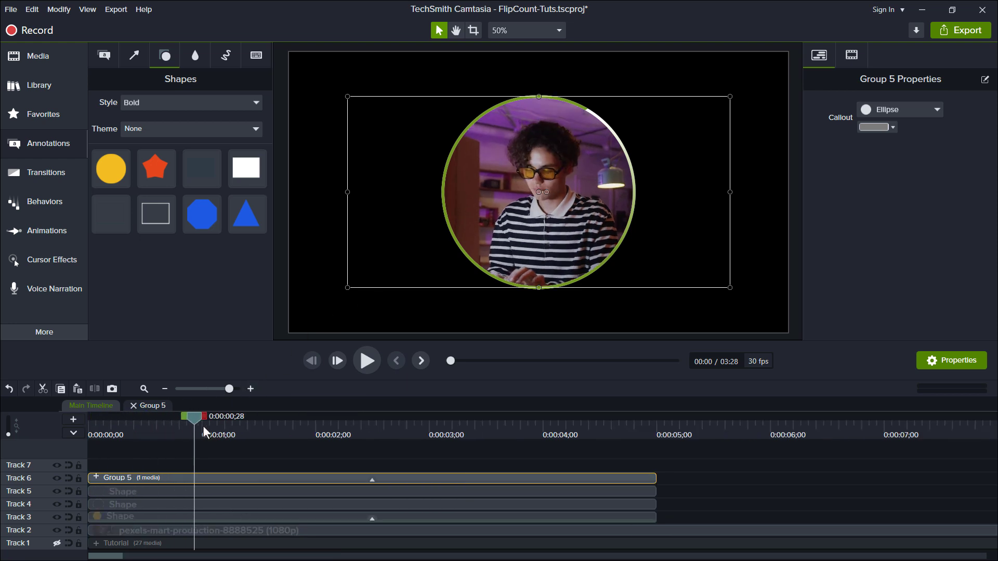
{"action": "key", "text": "shift+a"}
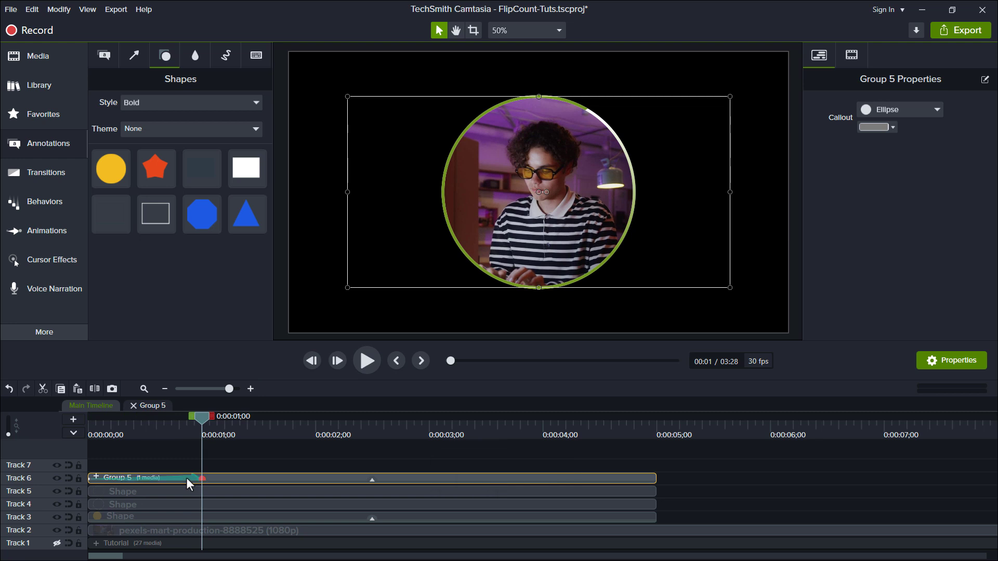
{"action": "left_click", "coordinate": [204, 477]}
{"action": "left_click_drag", "start_coordinate": [546, 192], "coordinate": [582, 194]}
{"action": "left_click", "coordinate": [853, 52]}
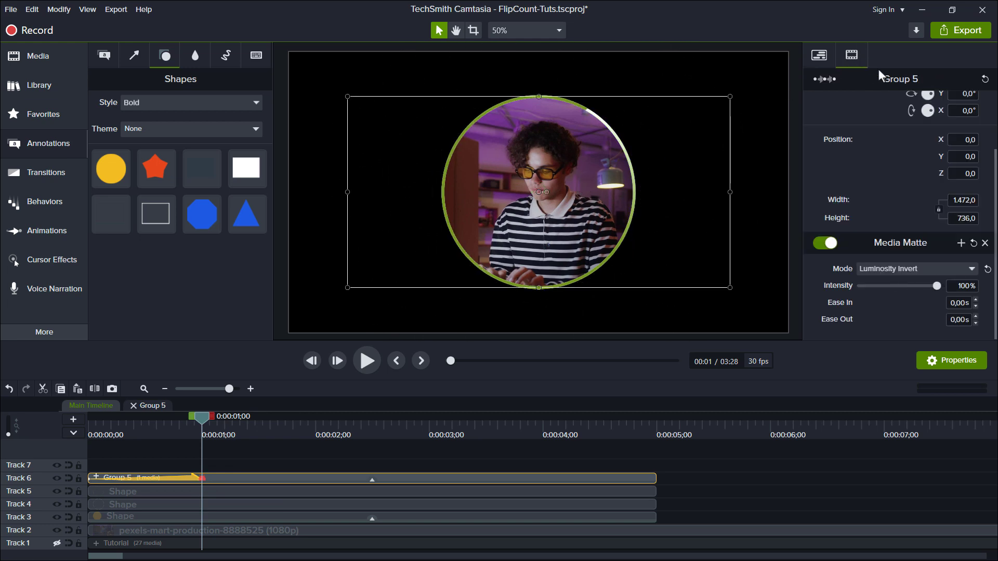
{"action": "scroll", "coordinate": [993, 156], "scroll_direction": "up", "scroll_amount": 2}
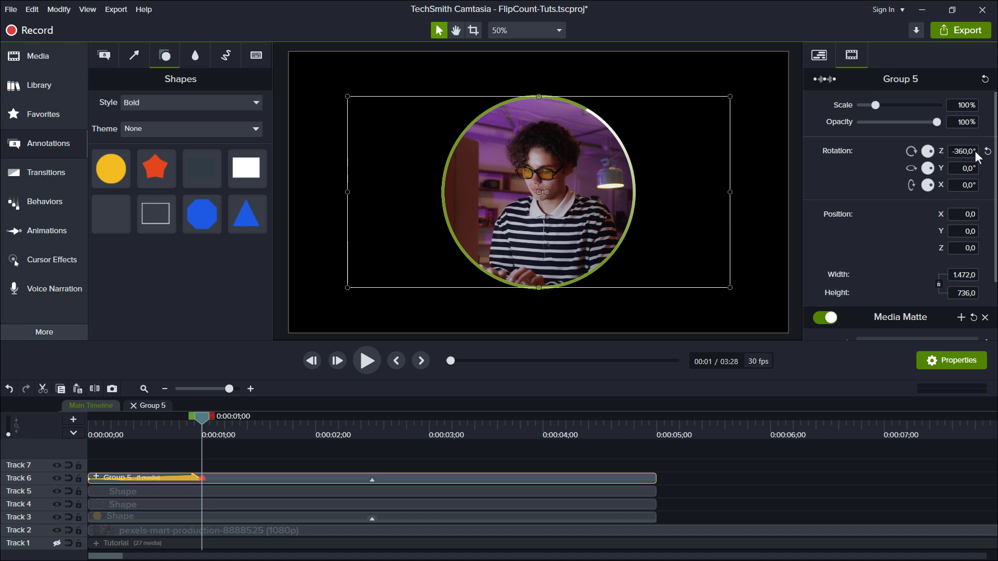
- Play the ring rotation animation from the start of the timeline
{"action": "left_click", "coordinate": [89, 416]}
{"action": "left_click", "coordinate": [372, 359]}
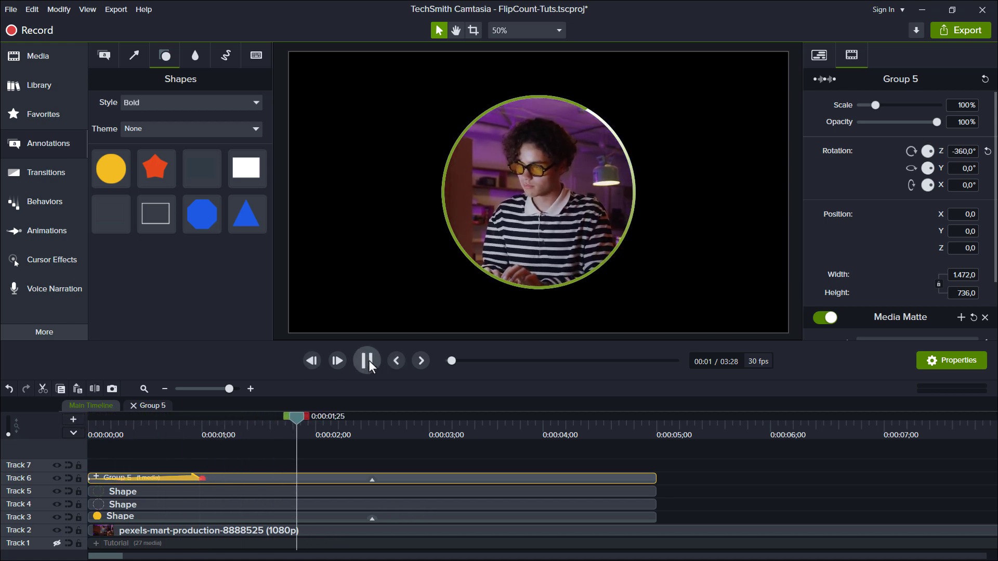
{"action": "left_click", "coordinate": [368, 361]}
- Extend the group's rotation animation to the end of its clip and play it back from the start
{"action": "left_click_drag", "start_coordinate": [201, 478], "coordinate": [658, 482]}
{"action": "left_click", "coordinate": [397, 355]}
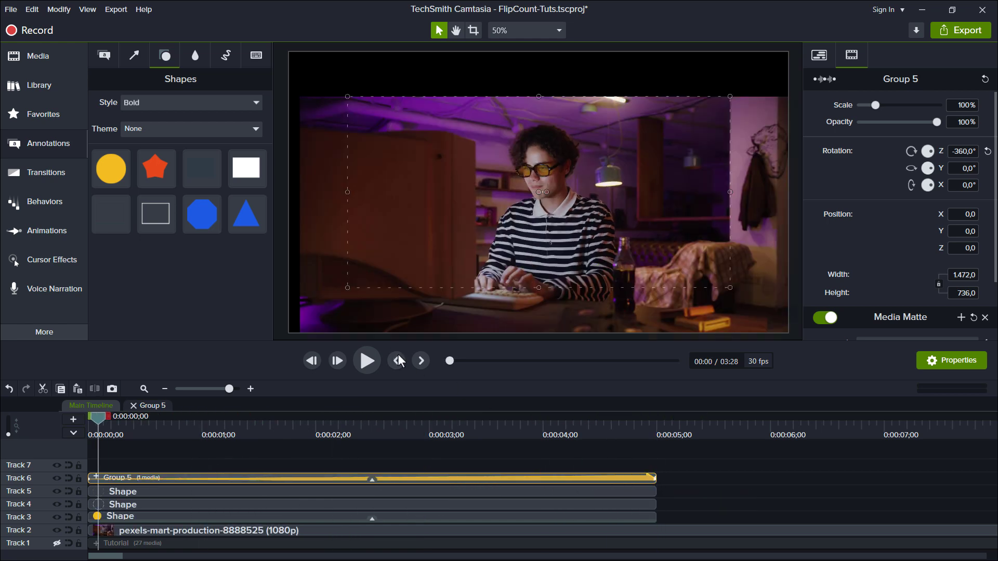
{"action": "left_click", "coordinate": [370, 363]}
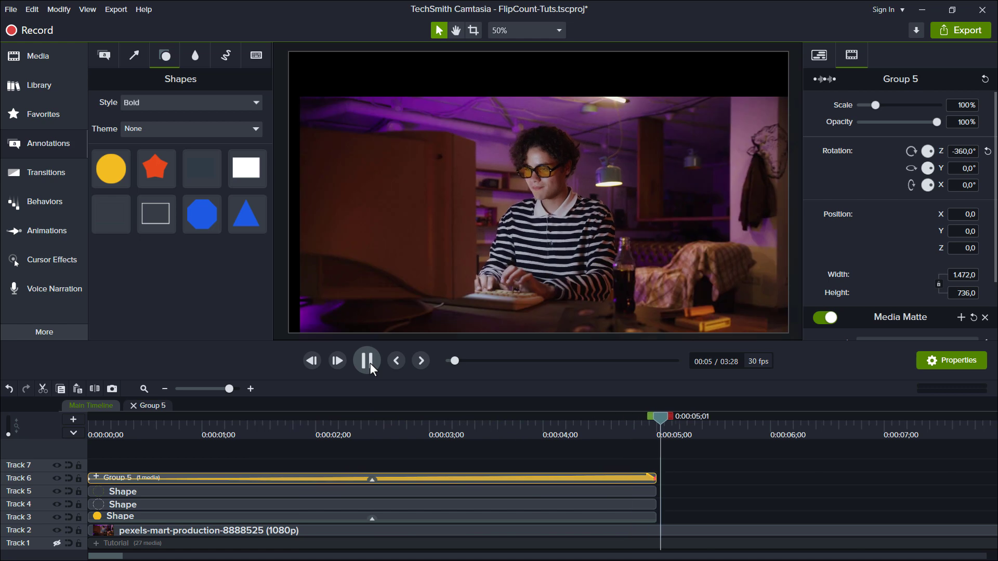
{"action": "left_click", "coordinate": [368, 360]}
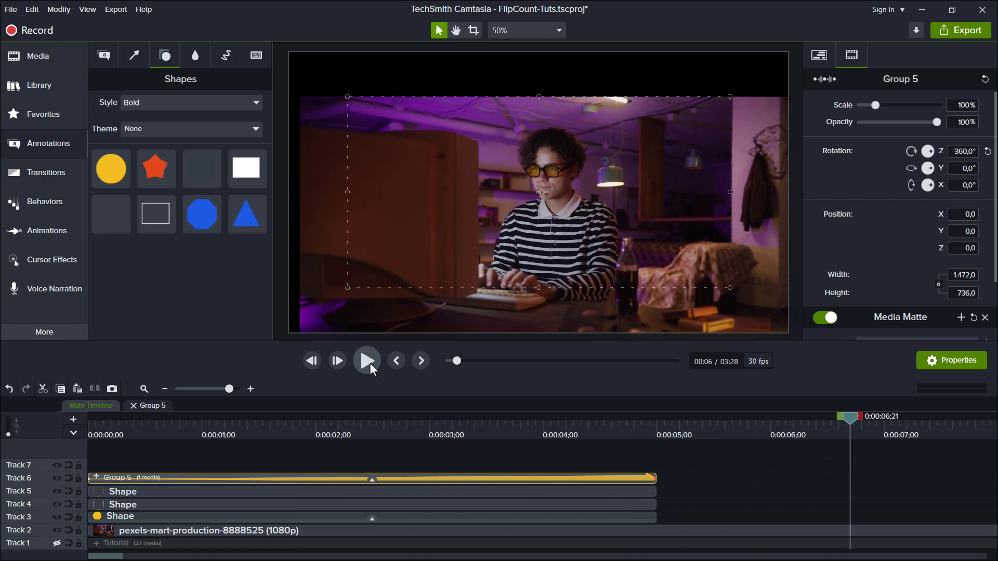
- Set the outline colour of both rings on Tracks 4 and 5 to purple #65307E sampled from the video
{"action": "left_click", "coordinate": [166, 389]}
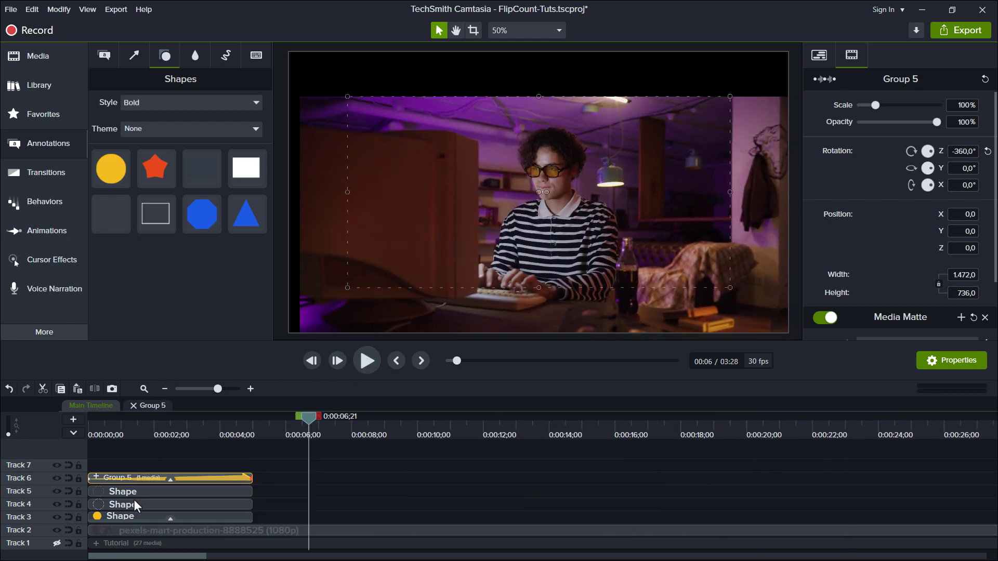
{"action": "left_click", "coordinate": [94, 419]}
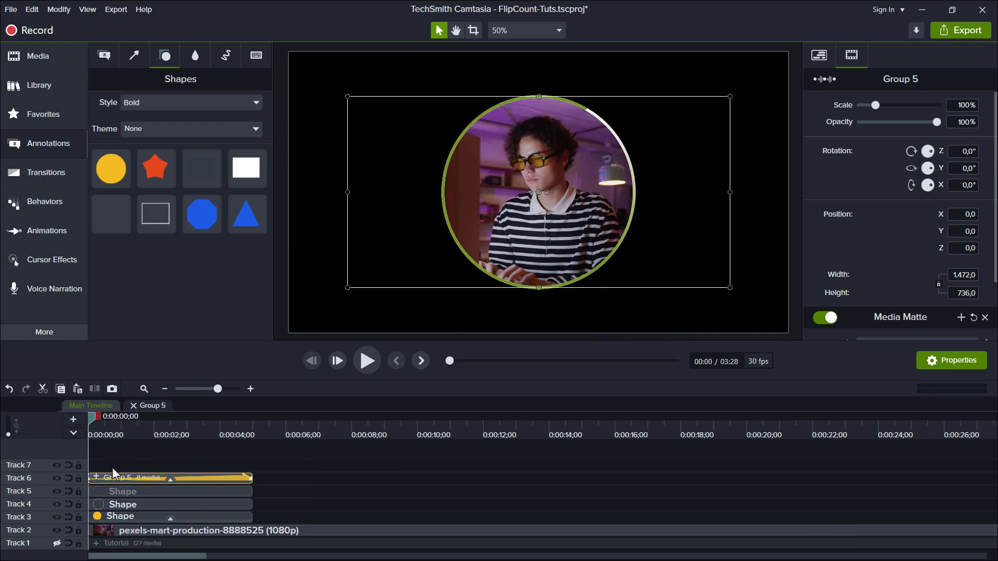
{"action": "left_click", "coordinate": [136, 504]}
{"action": "left_click", "coordinate": [852, 56]}
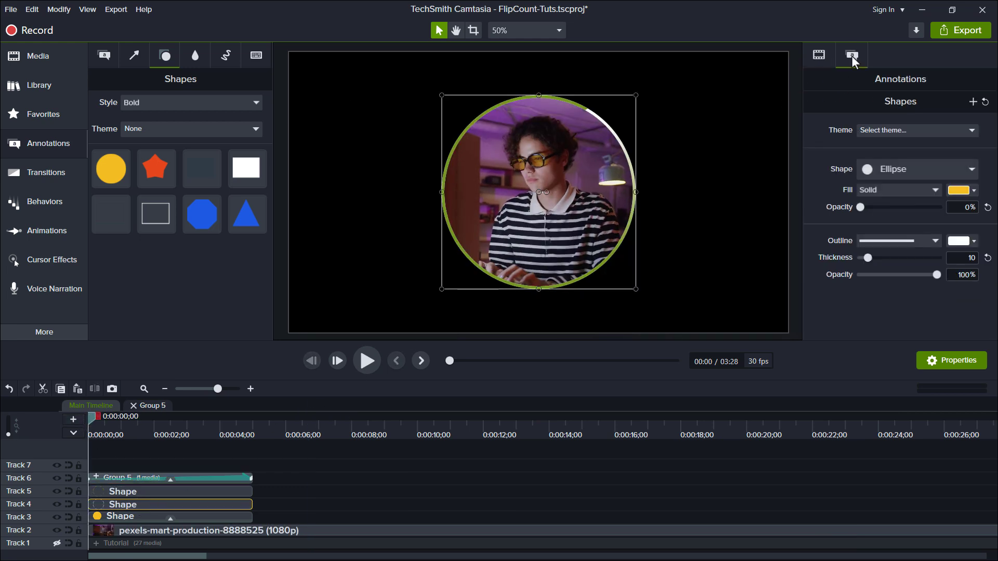
{"action": "left_click", "coordinate": [188, 492], "text": "ctrl"}
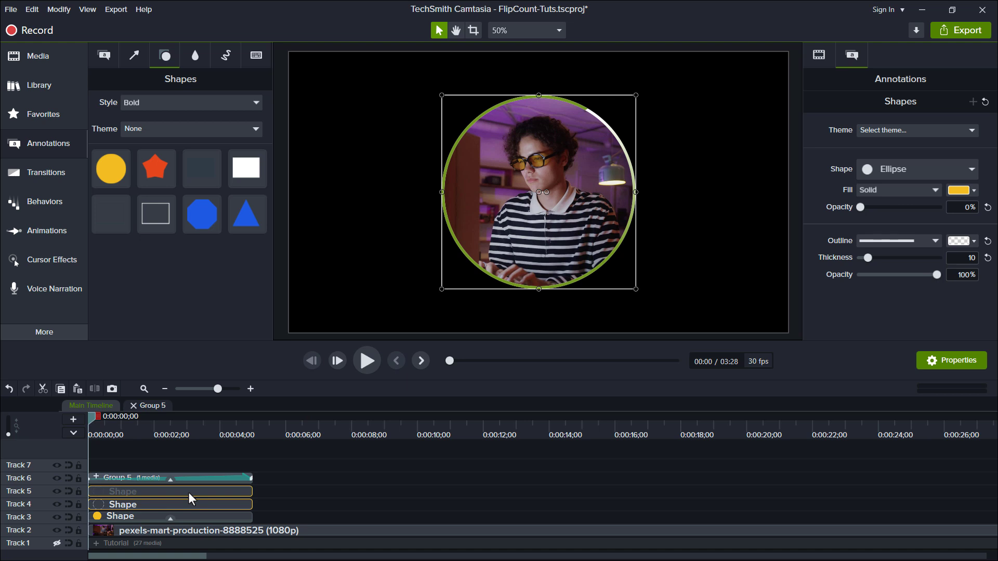
{"action": "left_click", "coordinate": [959, 241]}
{"action": "left_click", "coordinate": [971, 275]}
{"action": "left_click", "coordinate": [691, 219]}
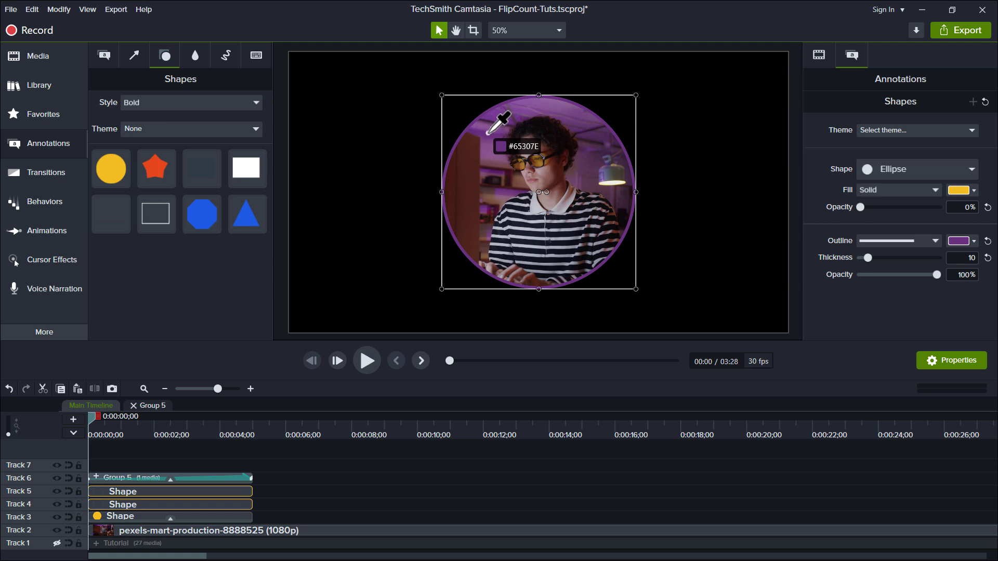
{"action": "left_click", "coordinate": [488, 133]}
- Set the Track 5 ring's outline to the brighter purple #8F2EBC
{"action": "left_click", "coordinate": [201, 490]}
{"action": "left_click", "coordinate": [954, 242]}
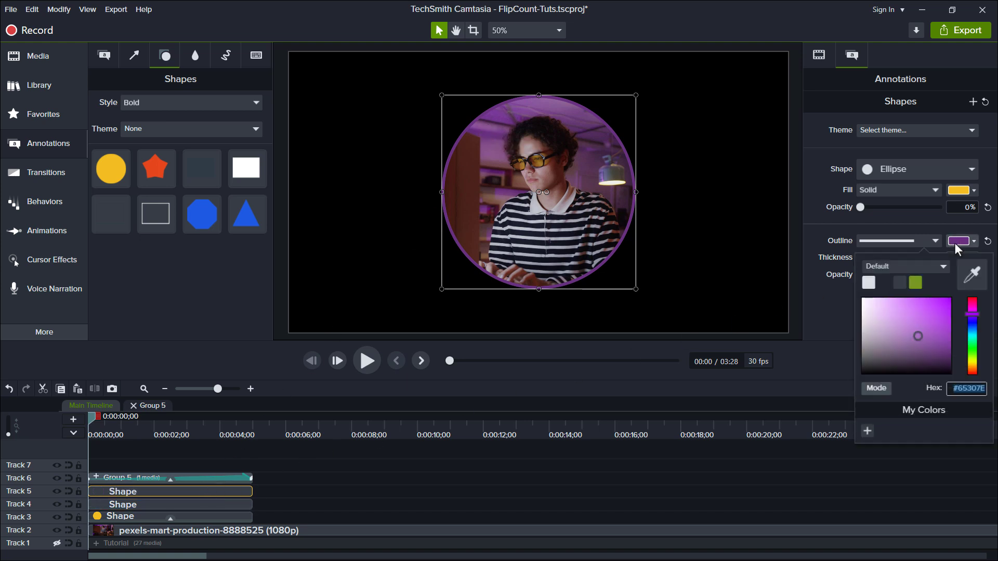
{"action": "left_click_drag", "start_coordinate": [917, 331], "coordinate": [930, 317]}
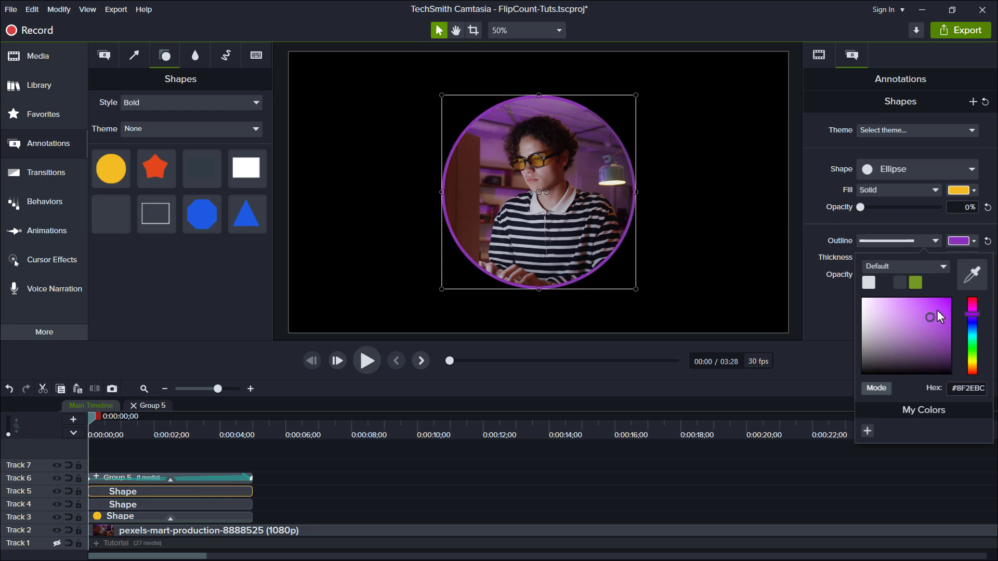
{"action": "left_click", "coordinate": [960, 244]}
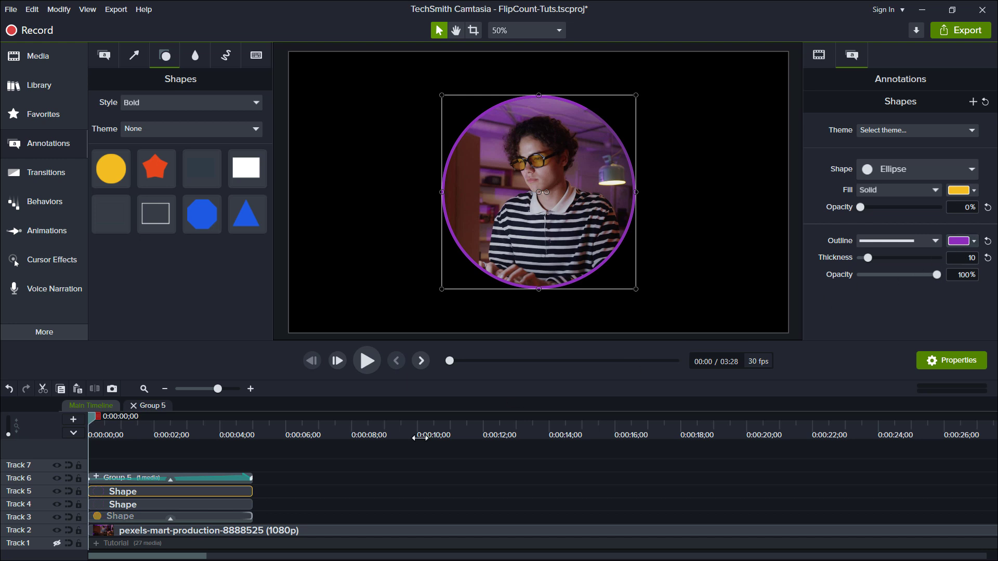
- Add a Drop Shadow effect to the Track 4 ring and centre it so its offset is 0
{"action": "left_click", "coordinate": [244, 502]}
{"action": "right_click", "coordinate": [543, 194]}
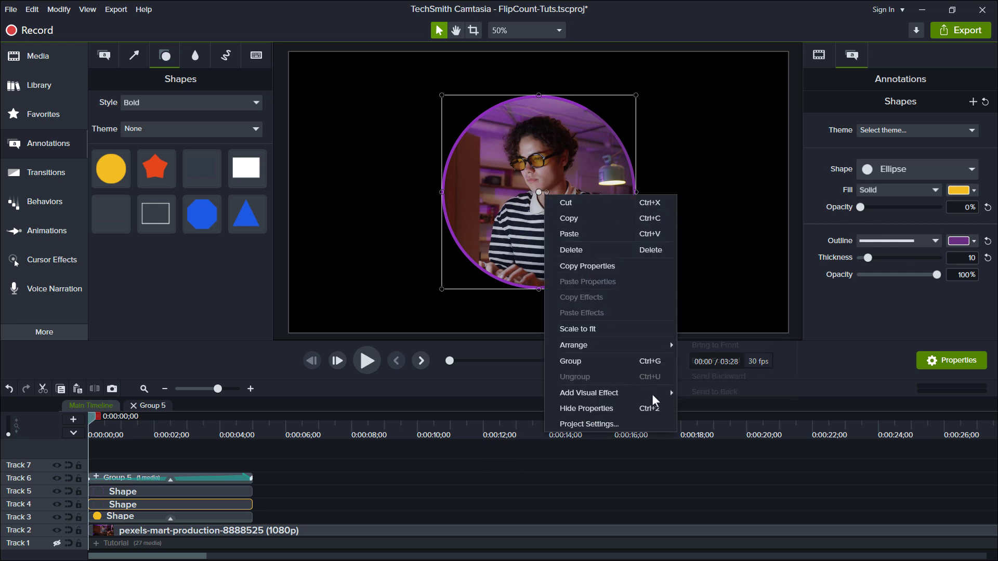
{"action": "mouse_move", "coordinate": [652, 395]}
{"action": "left_click", "coordinate": [731, 316]}
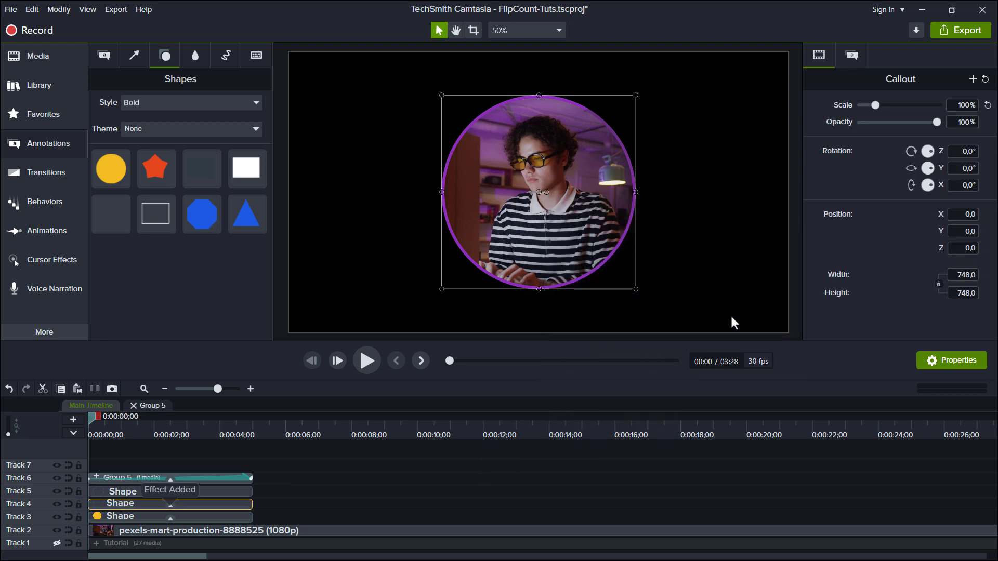
{"action": "scroll", "coordinate": [992, 256], "scroll_direction": "down", "scroll_amount": 2}
{"action": "left_click_drag", "start_coordinate": [993, 256], "coordinate": [995, 333]}
{"action": "left_click", "coordinate": [868, 211]}
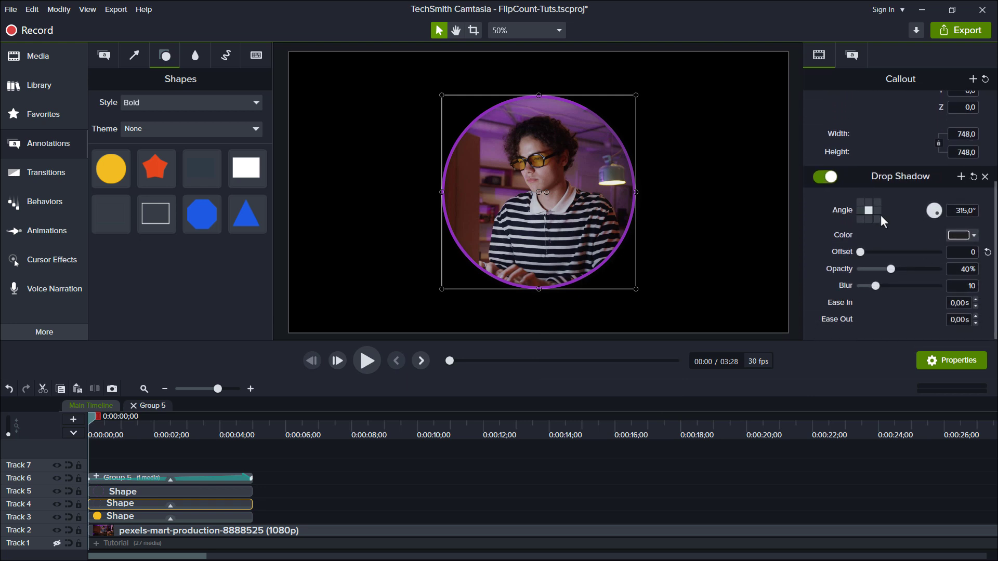
- Set the Track 4 ring's drop shadow colour to black #000000 and its opacity to 100%
{"action": "left_click", "coordinate": [955, 237]}
{"action": "left_click_drag", "start_coordinate": [862, 357], "coordinate": [862, 369]}
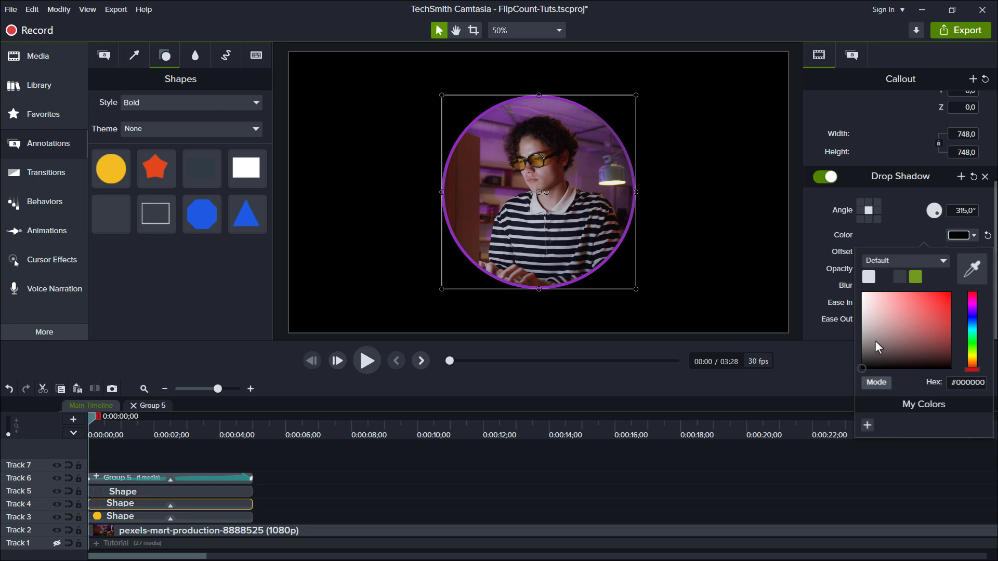
{"action": "left_click", "coordinate": [958, 238]}
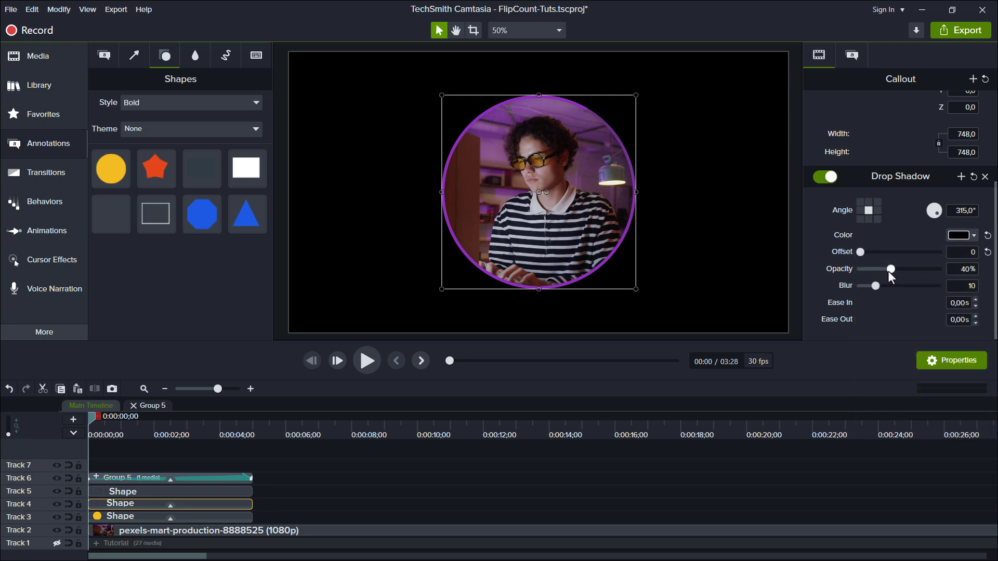
{"action": "left_click_drag", "start_coordinate": [891, 269], "coordinate": [930, 279]}
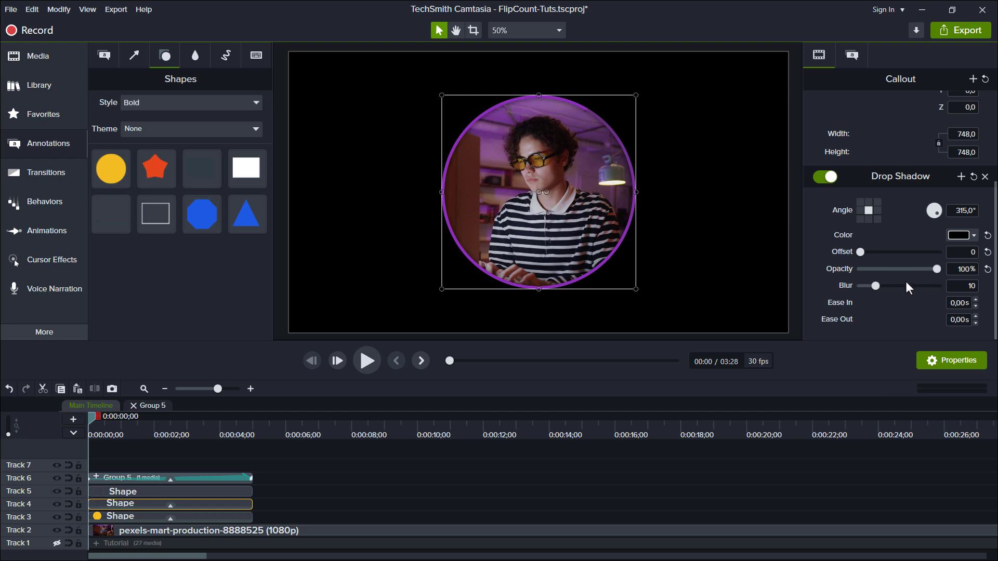
- Add a Glow effect with 100% intensity and 20% radius to the Track 5 ring and play it back
{"action": "left_click", "coordinate": [220, 491]}
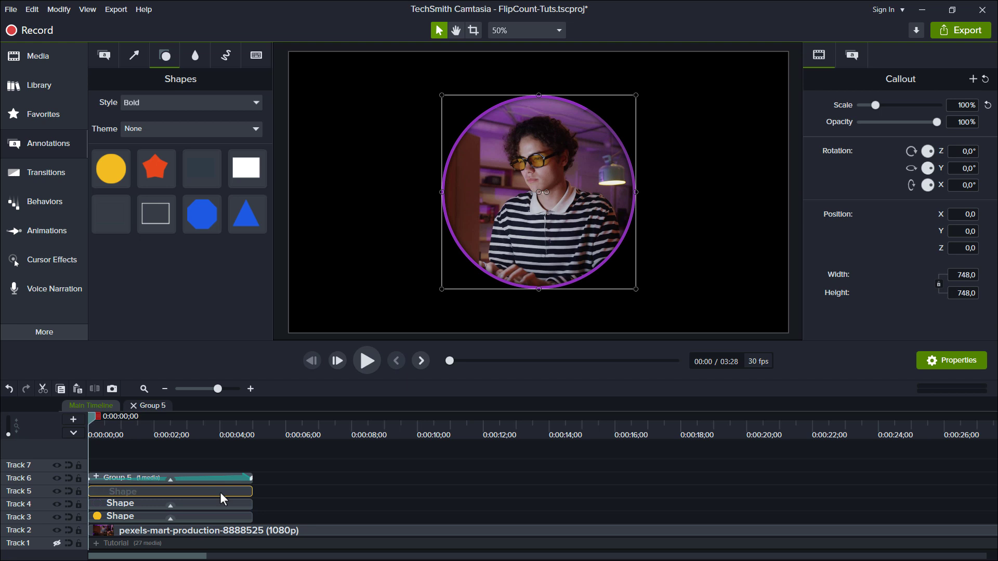
{"action": "right_click", "coordinate": [543, 198]}
{"action": "mouse_move", "coordinate": [656, 394]}
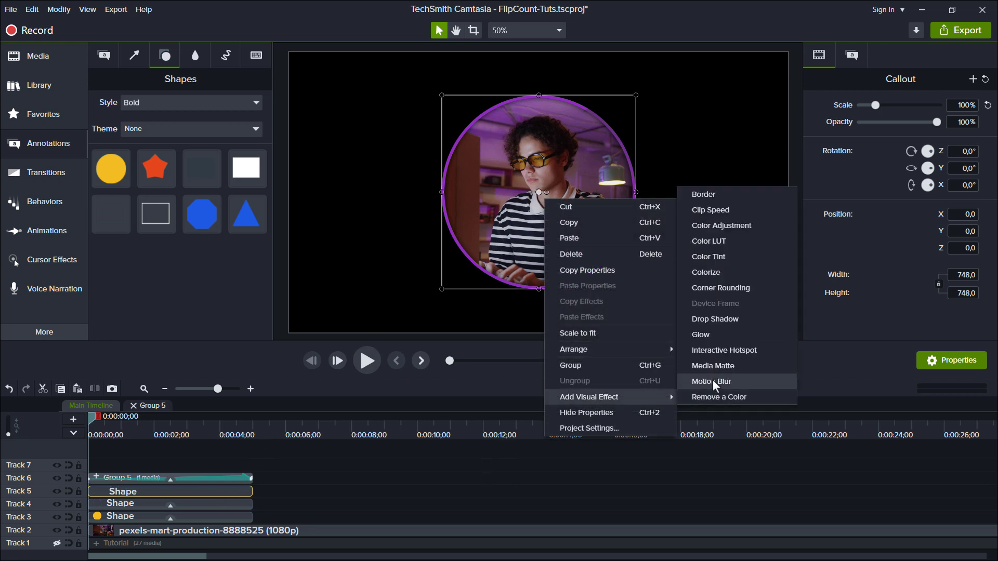
{"action": "left_click", "coordinate": [725, 331]}
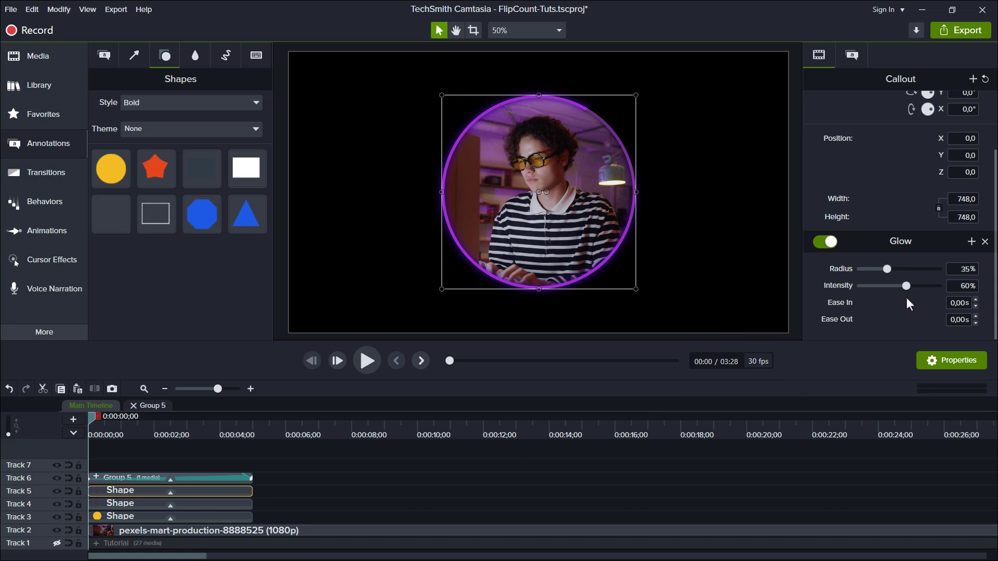
{"action": "left_click_drag", "start_coordinate": [906, 286], "coordinate": [877, 272]}
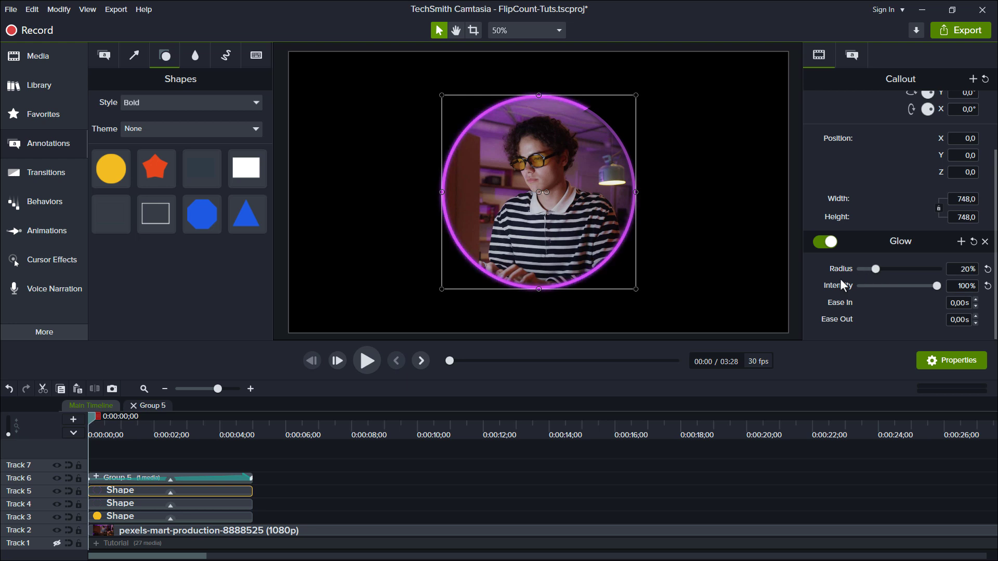
{"action": "left_click", "coordinate": [365, 360]}
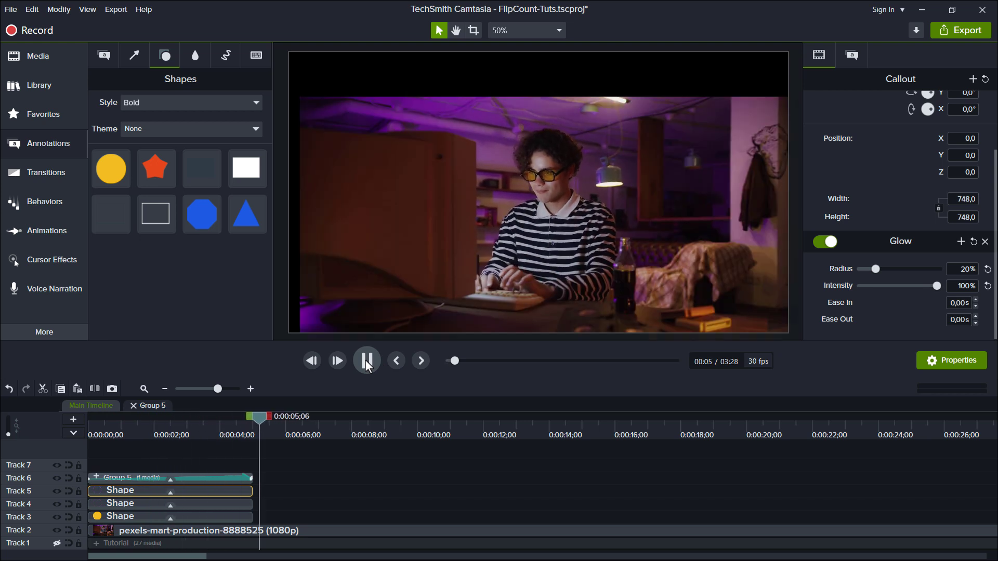
{"action": "left_click", "coordinate": [366, 361]}
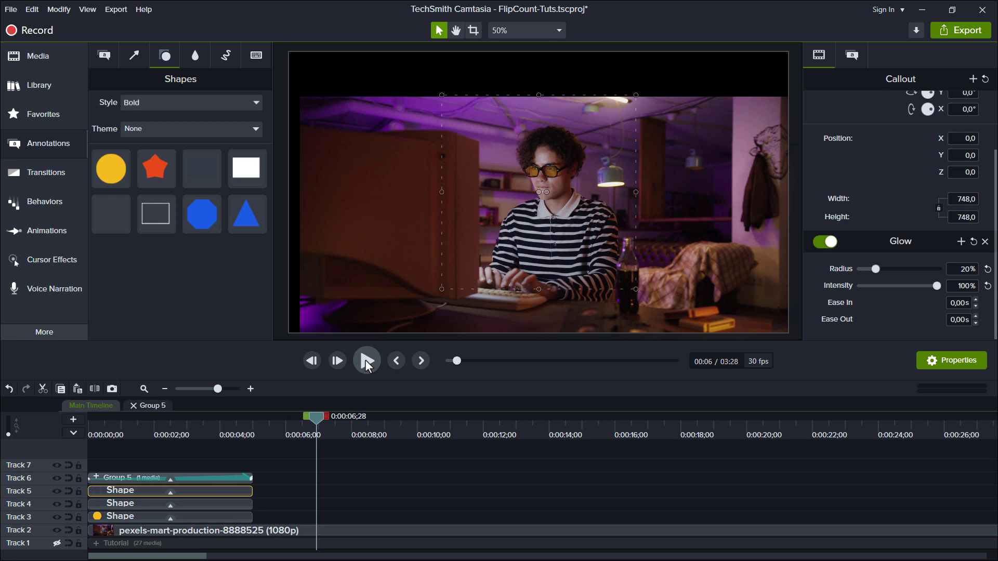
- Extend the three shape clips on Tracks 3 to 5 to the end of the video clip on Track 2
{"action": "left_click", "coordinate": [164, 388]}
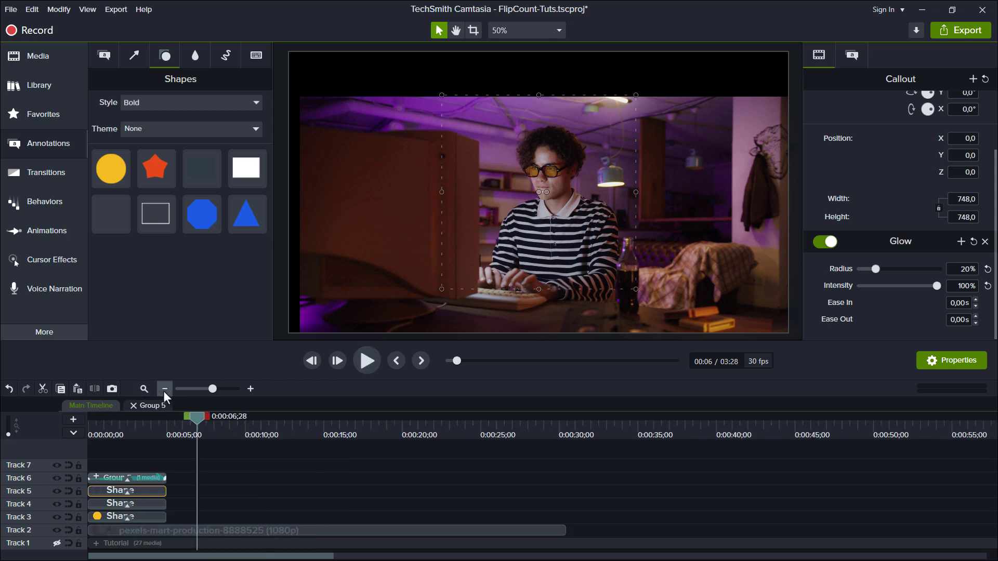
{"action": "left_click", "coordinate": [170, 491]}
{"action": "left_click", "coordinate": [154, 519], "text": "shift"}
{"action": "left_click_drag", "start_coordinate": [166, 500], "coordinate": [566, 500]}
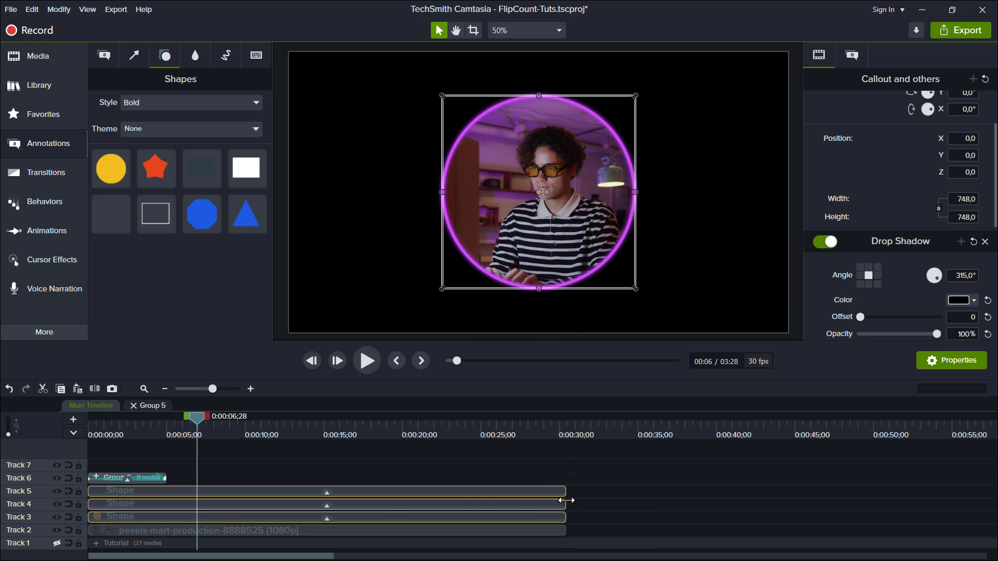
- Try a copy of the Group 5 clip directly after the original on Track 6 and play both from the start
{"action": "left_click", "coordinate": [155, 474]}
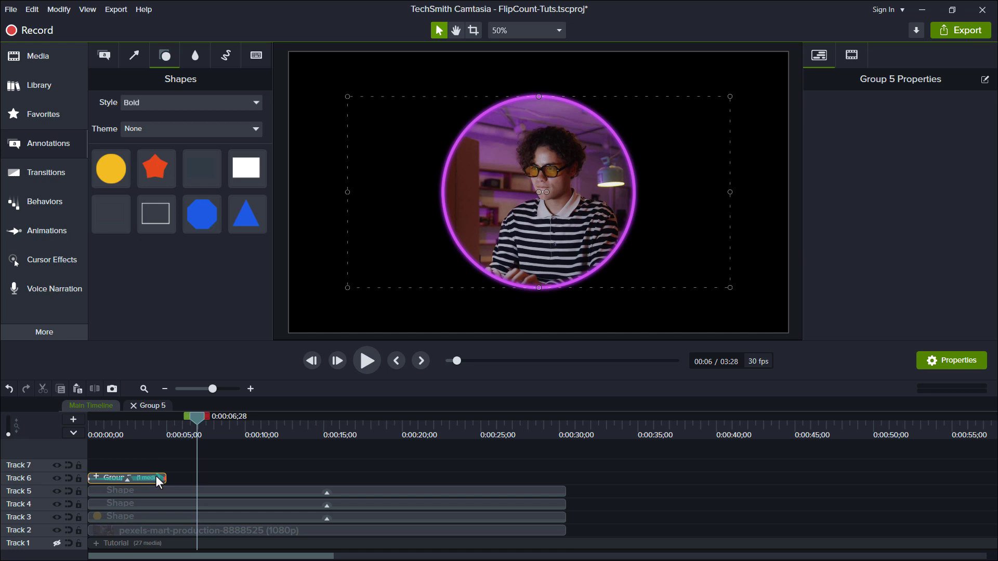
{"action": "key", "text": "ctrl+c"}
{"action": "key", "text": "ctrl+v"}
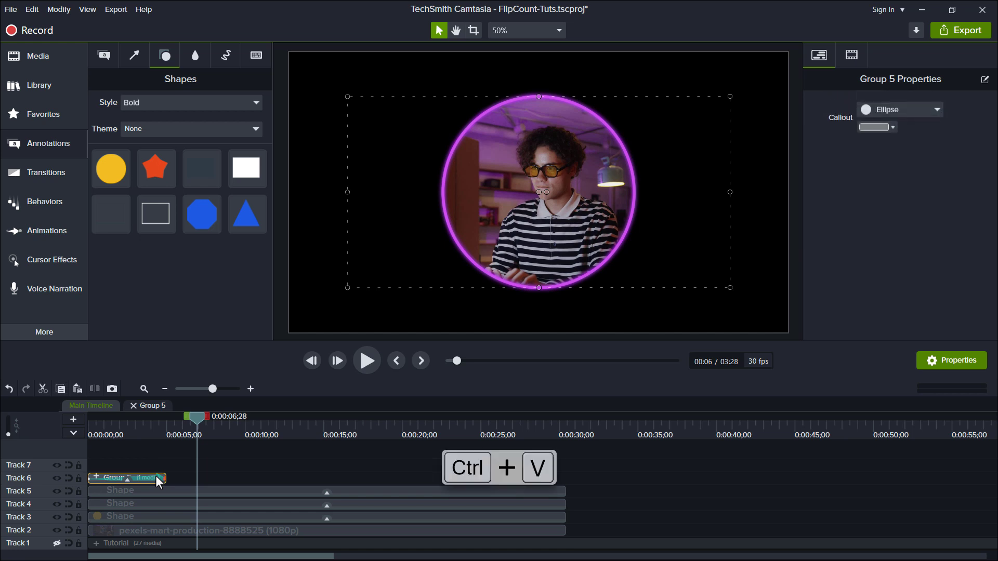
{"action": "left_click_drag", "start_coordinate": [214, 479], "coordinate": [183, 477]}
{"action": "left_click_drag", "start_coordinate": [125, 426], "coordinate": [83, 421]}
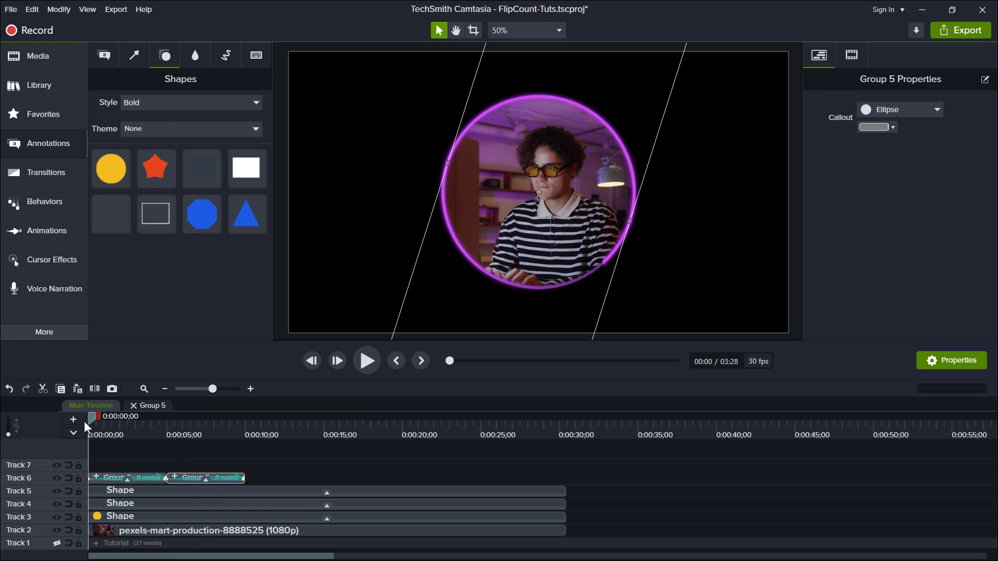
{"action": "key", "text": "space"}
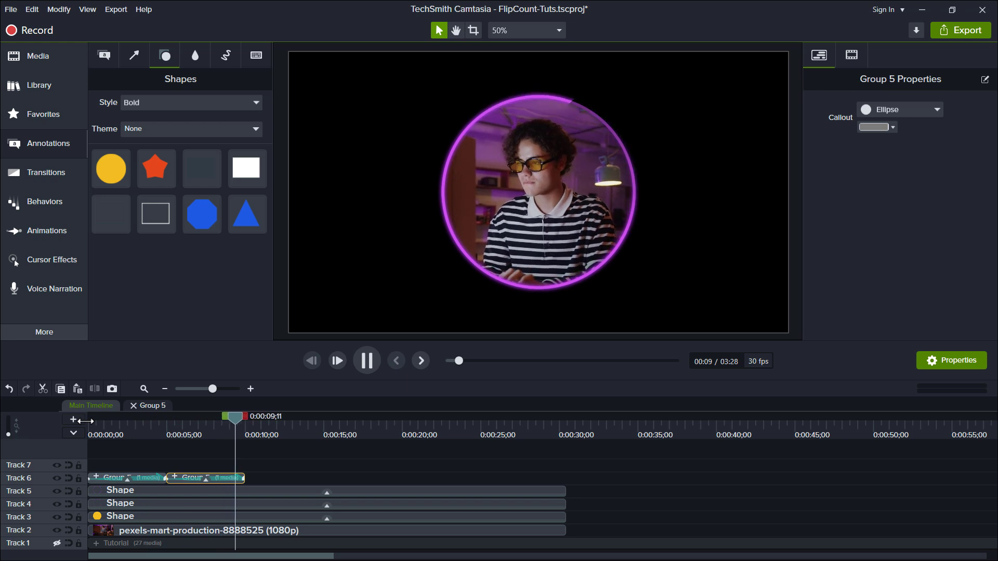
{"action": "key", "text": "space"}
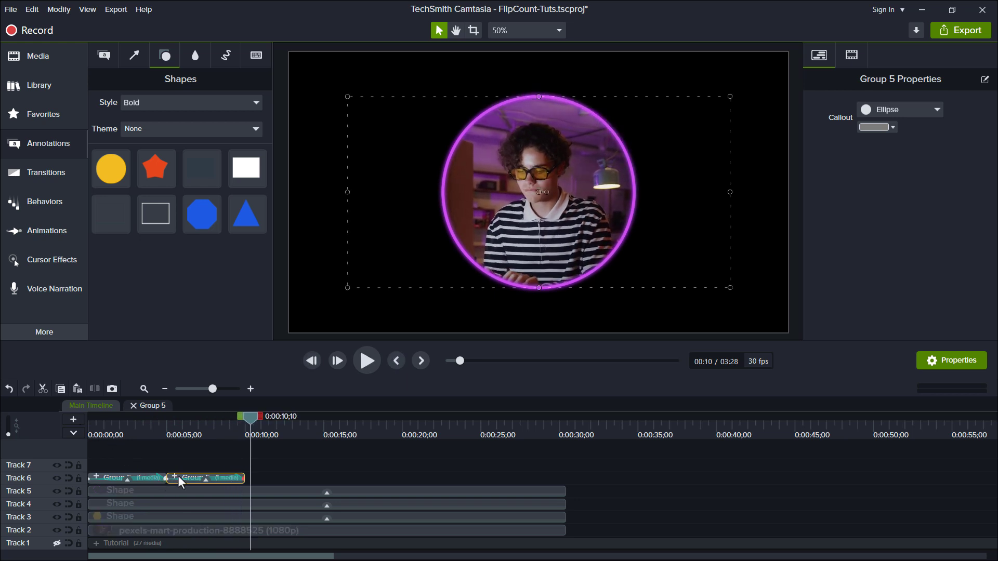
{"action": "key", "text": "Delete"}
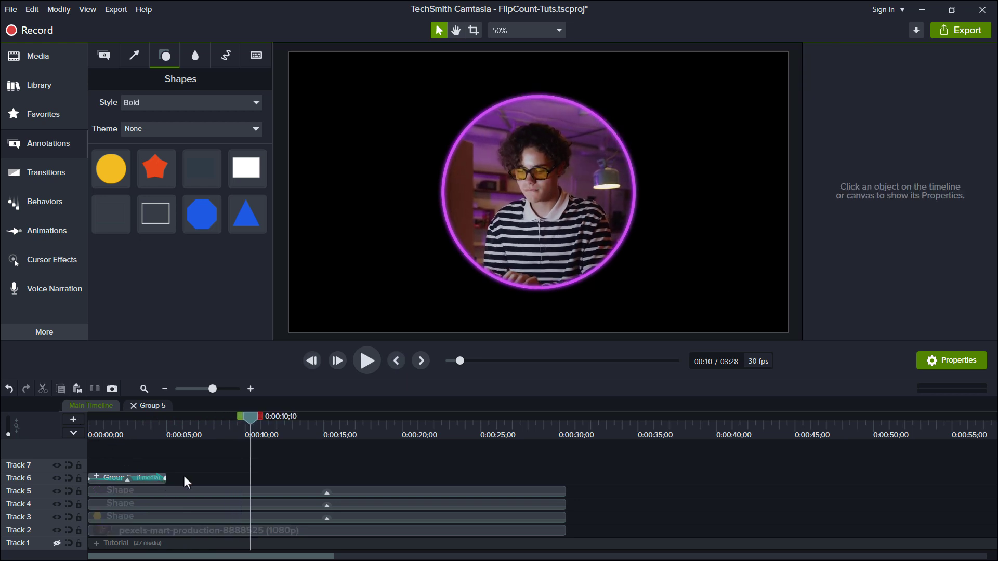
- Make Track 6 taller and set the easing of the Group 5 rotation animation to Linear
{"action": "left_click_drag", "start_coordinate": [43, 473], "coordinate": [43, 462]}
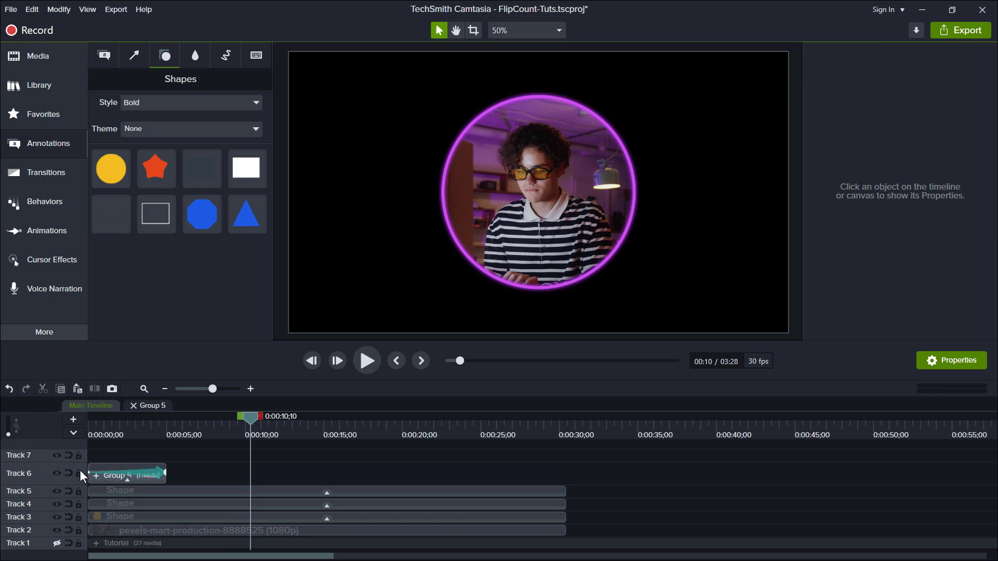
{"action": "left_click", "coordinate": [154, 477]}
{"action": "left_click_drag", "start_coordinate": [147, 425], "coordinate": [91, 428]}
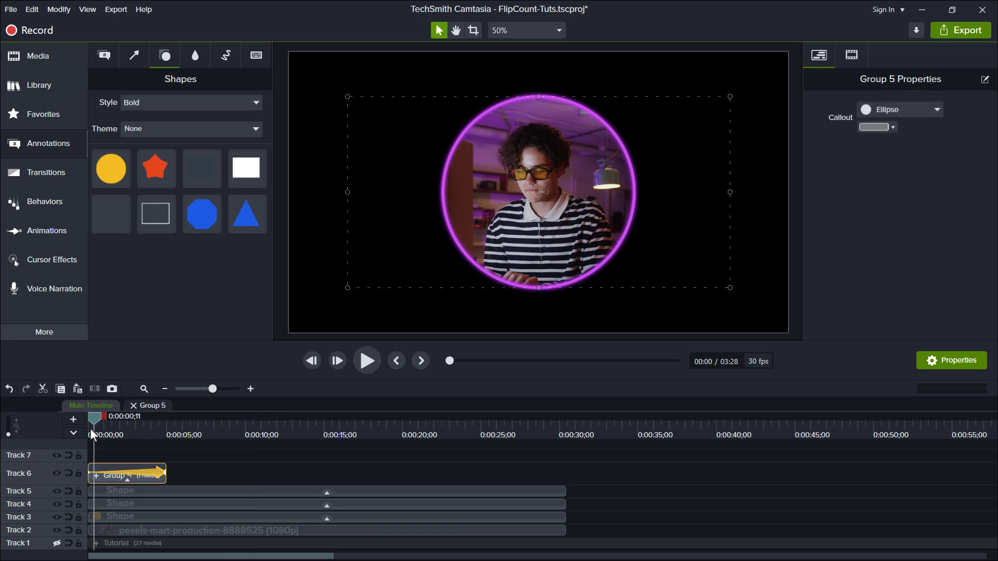
{"action": "right_click", "coordinate": [155, 470]}
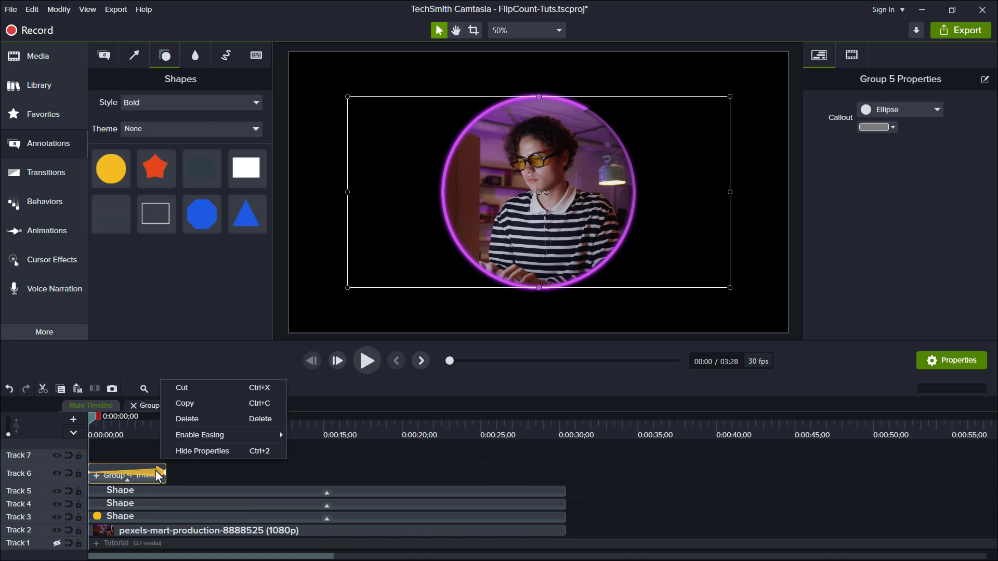
{"action": "mouse_move", "coordinate": [242, 436]}
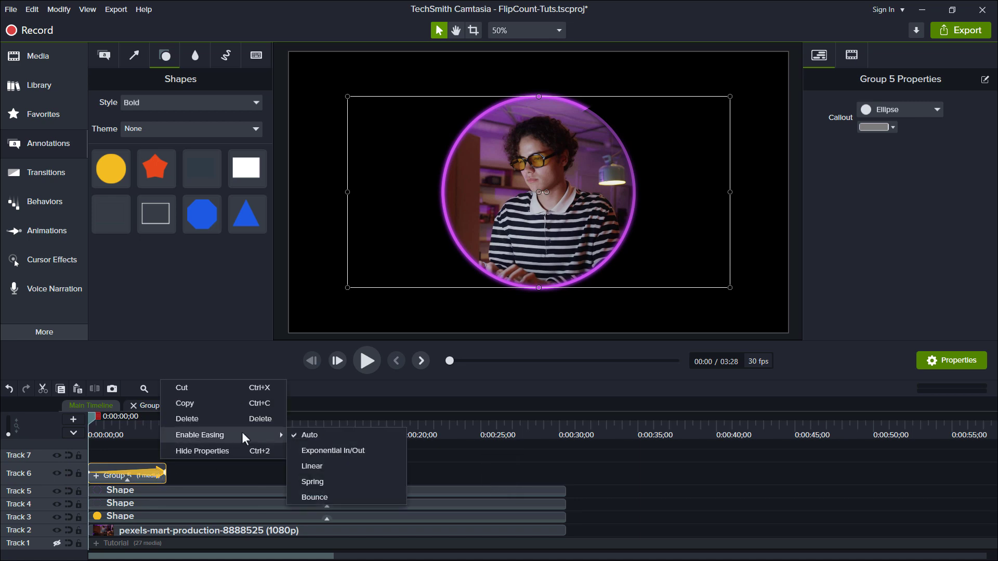
{"action": "left_click", "coordinate": [323, 465]}
{"action": "left_click", "coordinate": [163, 454]}
- Make Track 6 magnetic and paste five copies of the Group 5 clip end to end after the original
{"action": "left_click", "coordinate": [157, 474]}
{"action": "key", "text": "ctrl+c"}
{"action": "left_click_drag", "start_coordinate": [91, 416], "coordinate": [567, 439]}
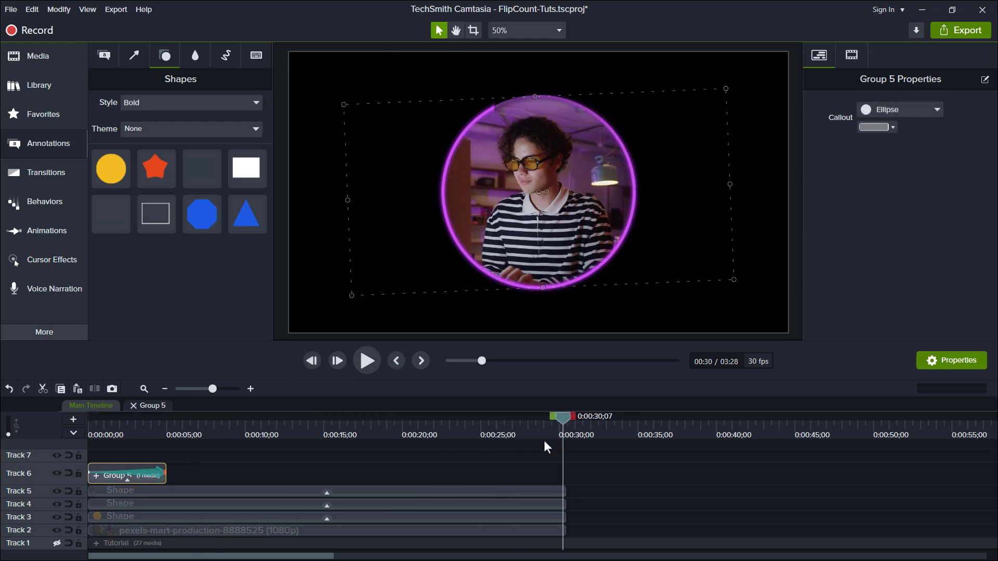
{"action": "key", "text": "ctrl+v"}
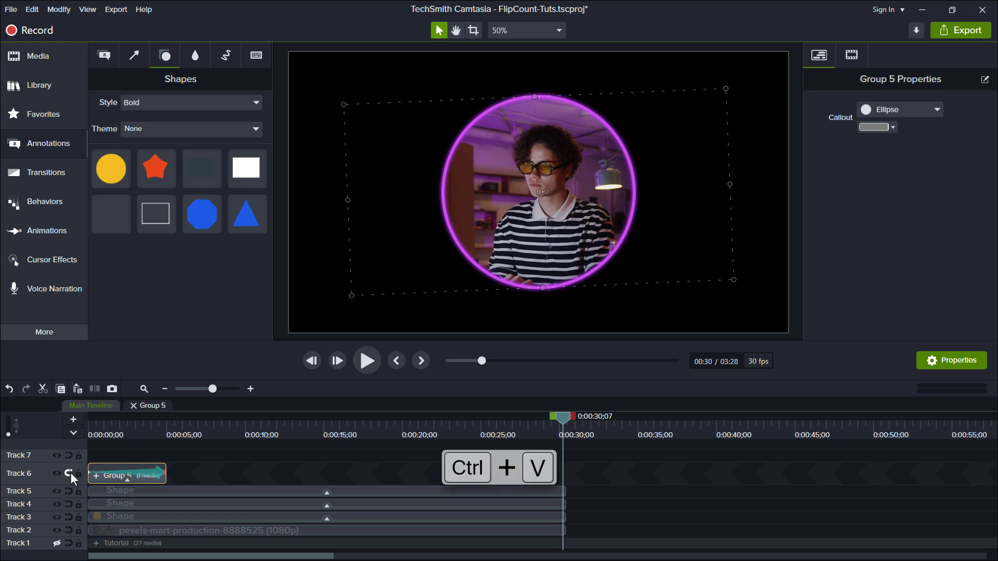
{"action": "key", "text": "ctrl+v"}
{"action": "key", "text": "ctrl+v"}
{"action": "key", "text": "ctrl+v"}
{"action": "key", "text": "ctrl+v"}
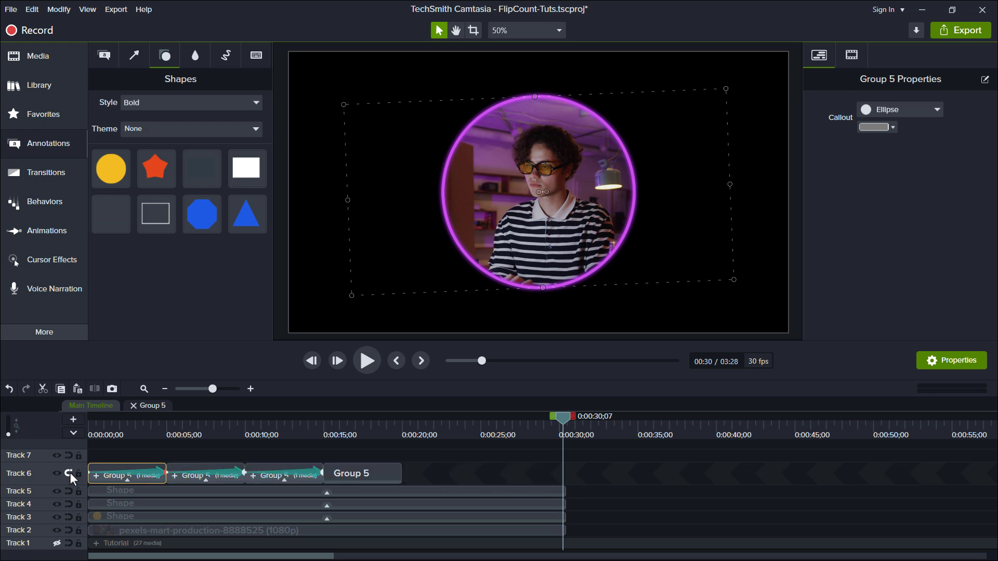
- Play the repeated ring rotation from the start of the timeline to check its continuity
{"action": "left_click", "coordinate": [89, 427]}
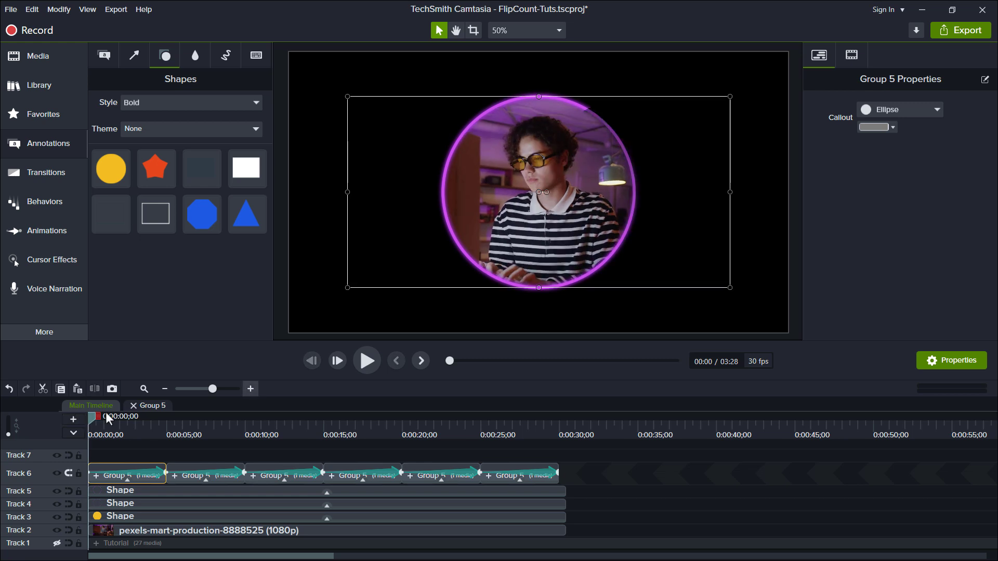
{"action": "left_click", "coordinate": [366, 359]}
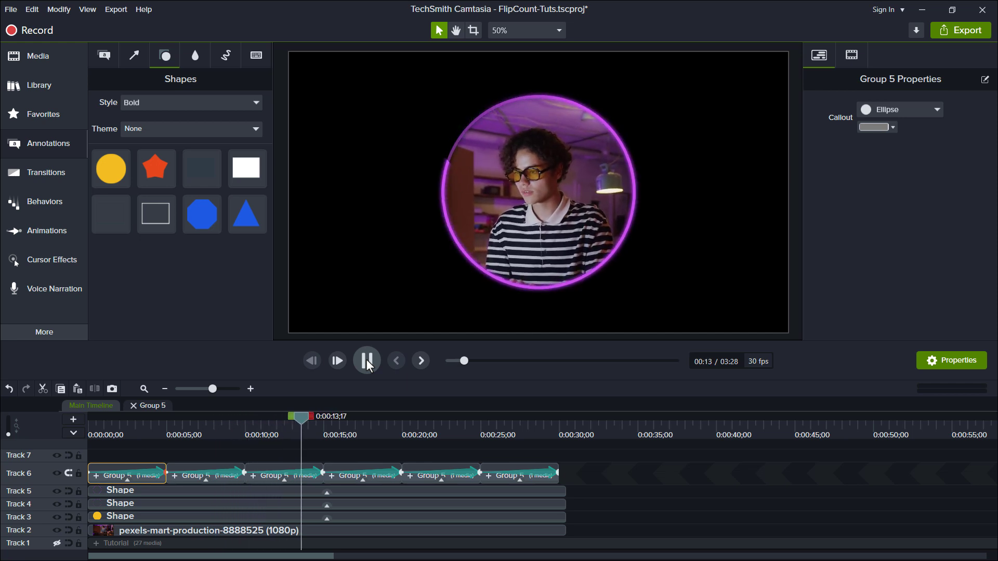
{"action": "left_click", "coordinate": [366, 360]}
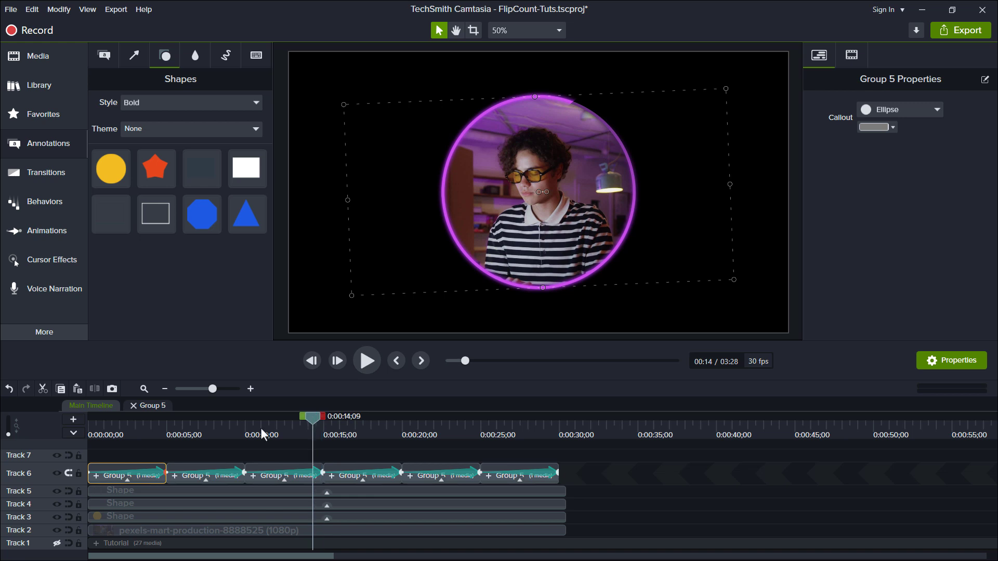
- Trim the clips on Tracks 2 to 5 to the end of the last Group 5 copy and group everything on Tracks 2 to 6
{"action": "key", "text": "ctrl+Home"}
{"action": "left_click_drag", "start_coordinate": [112, 445], "coordinate": [105, 528]}
{"action": "left_click", "coordinate": [576, 529]}
{"action": "key", "text": "ctrl+g"}
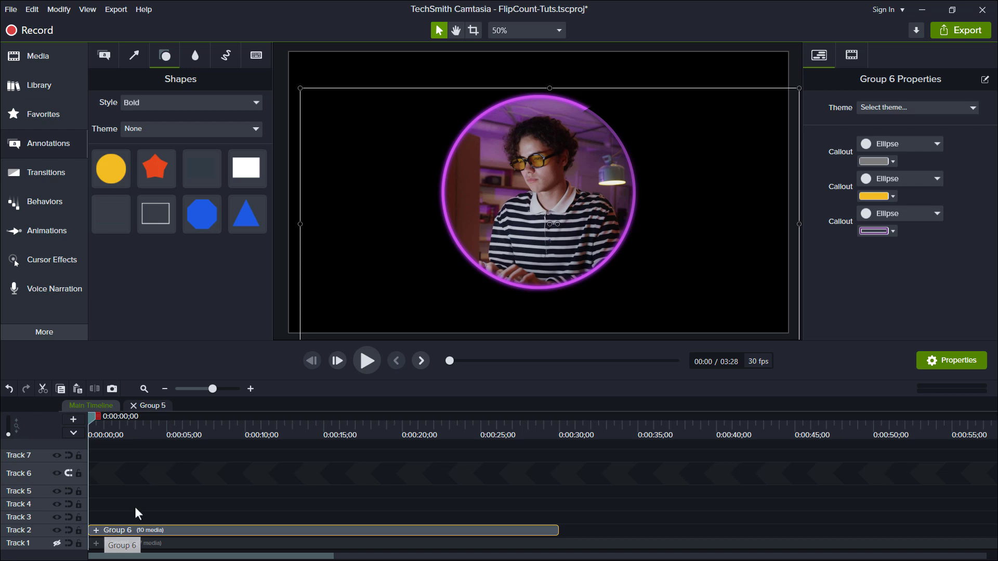
- Shrink the grouped circular video into the canvas's lower-right corner, then show the Tutorial track and play the result
{"action": "left_click_drag", "start_coordinate": [549, 88], "coordinate": [747, 304]}
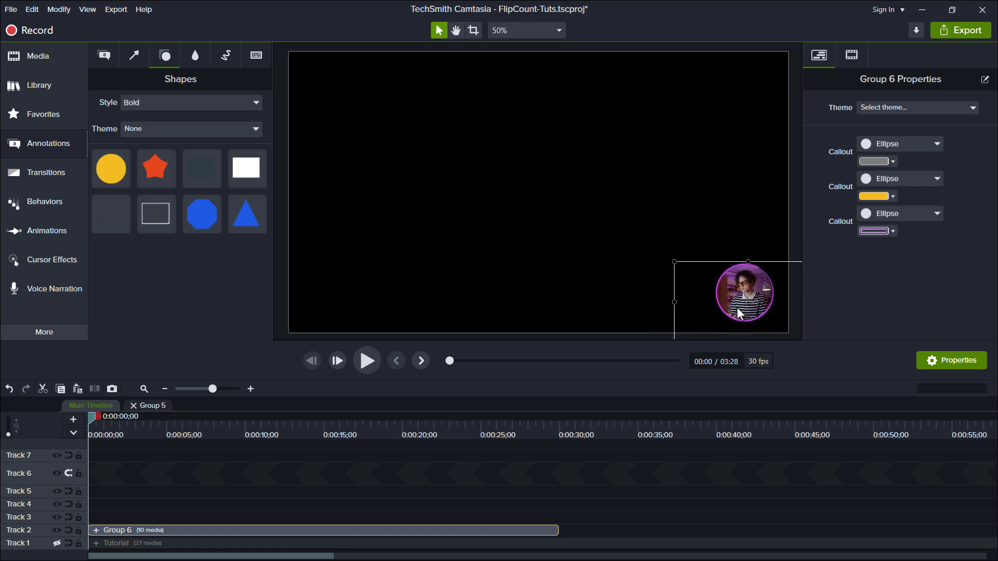
{"action": "left_click", "coordinate": [57, 543]}
{"action": "left_click", "coordinate": [367, 361]}
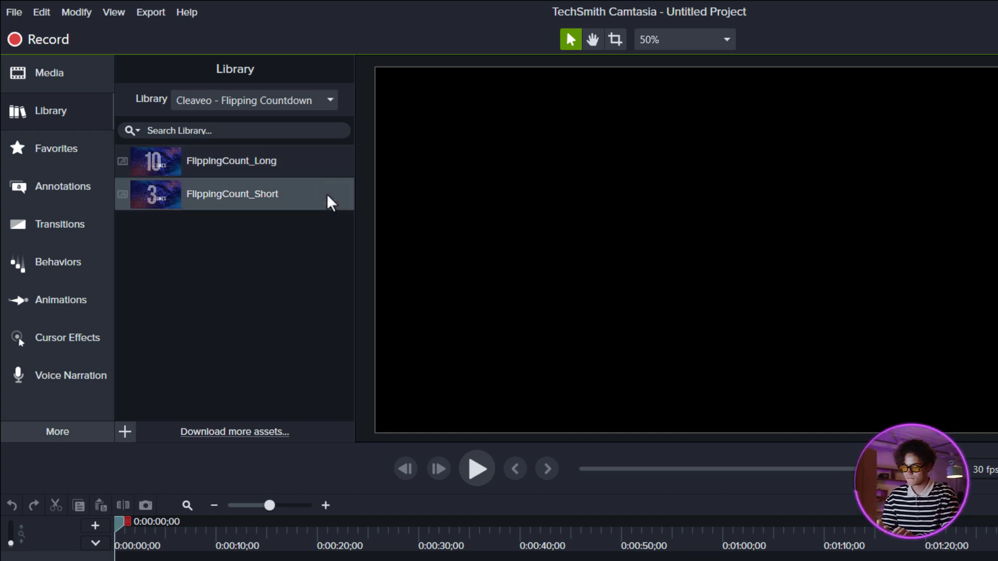
- Add the FlippingCount_Long asset to the timeline at the playhead and move the playhead to 0:00:00;15
{"action": "right_click", "coordinate": [333, 161]}
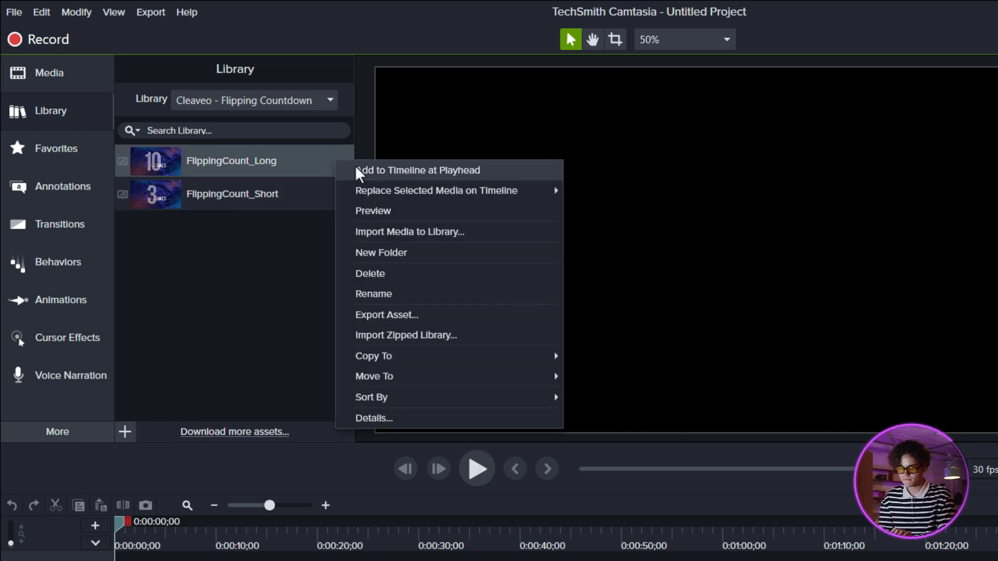
{"action": "left_click", "coordinate": [370, 171]}
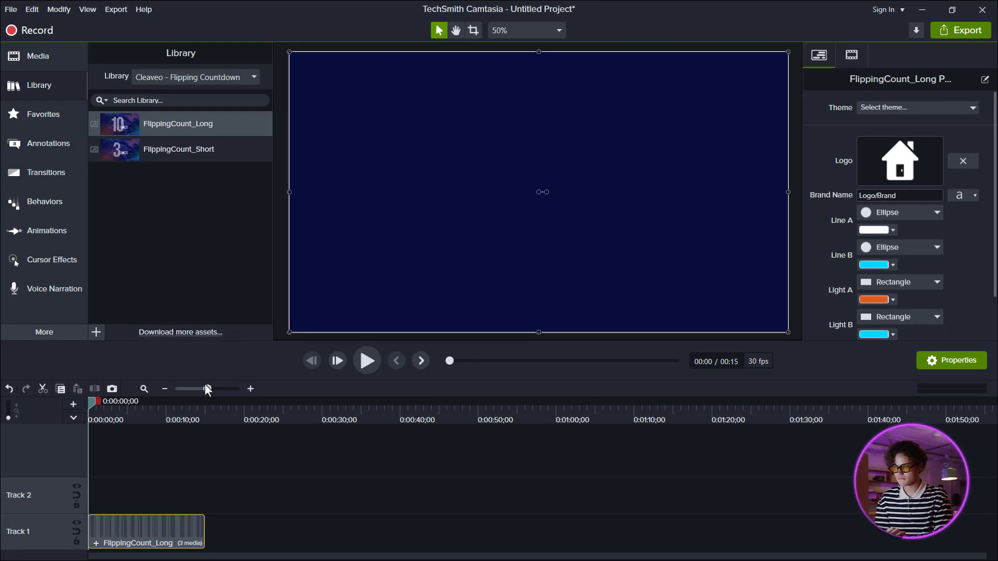
{"action": "left_click", "coordinate": [184, 410]}
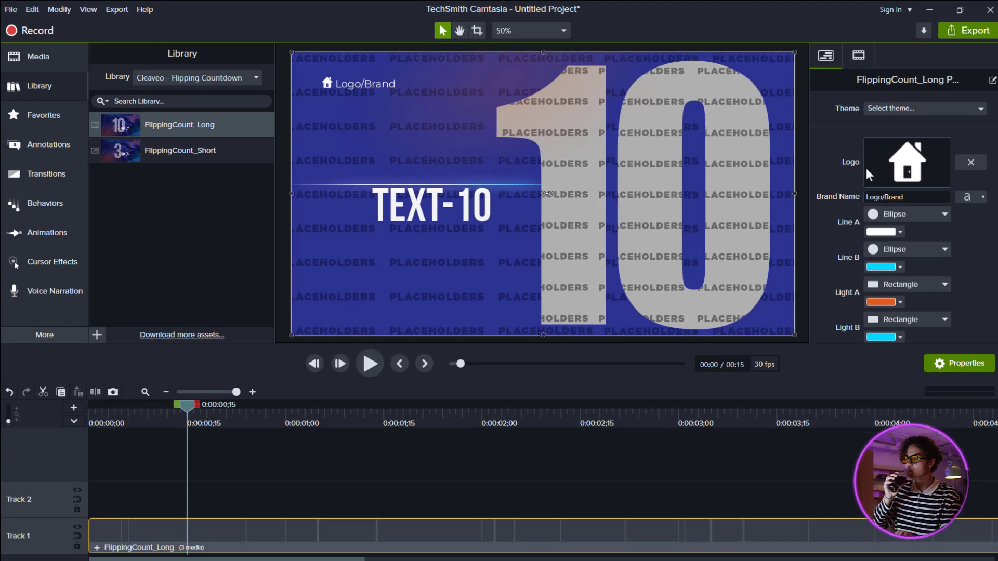
- Replace the countdown's Logo image with Cleaveo-256 (Circle Fill).png from the open Footages folder in File Explorer
{"action": "key", "text": "alt+Tab"}
{"action": "key", "text": "alt+Tab"}
{"action": "key", "text": "alt+Tab"}
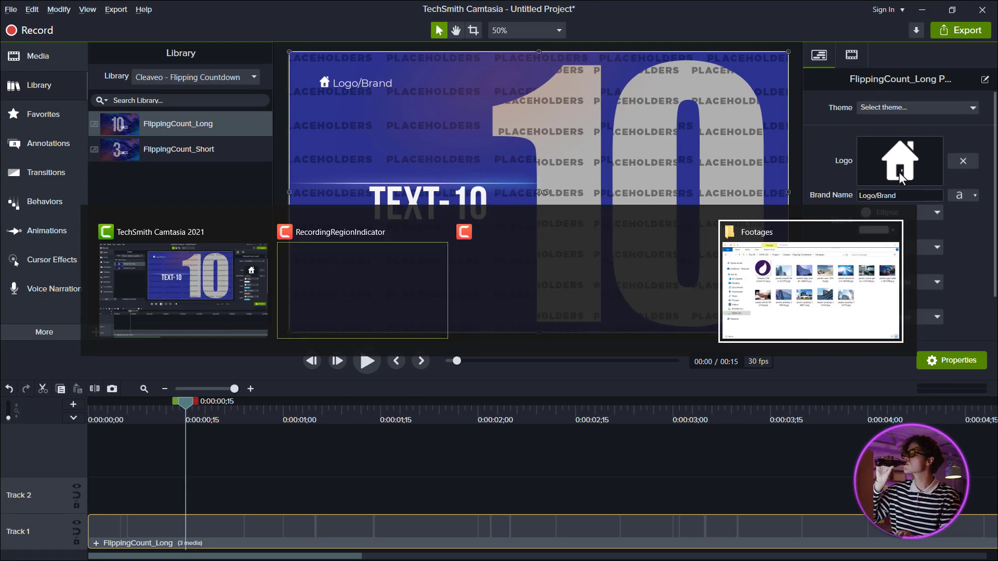
{"action": "left_click_drag", "start_coordinate": [347, 303], "coordinate": [909, 170]}
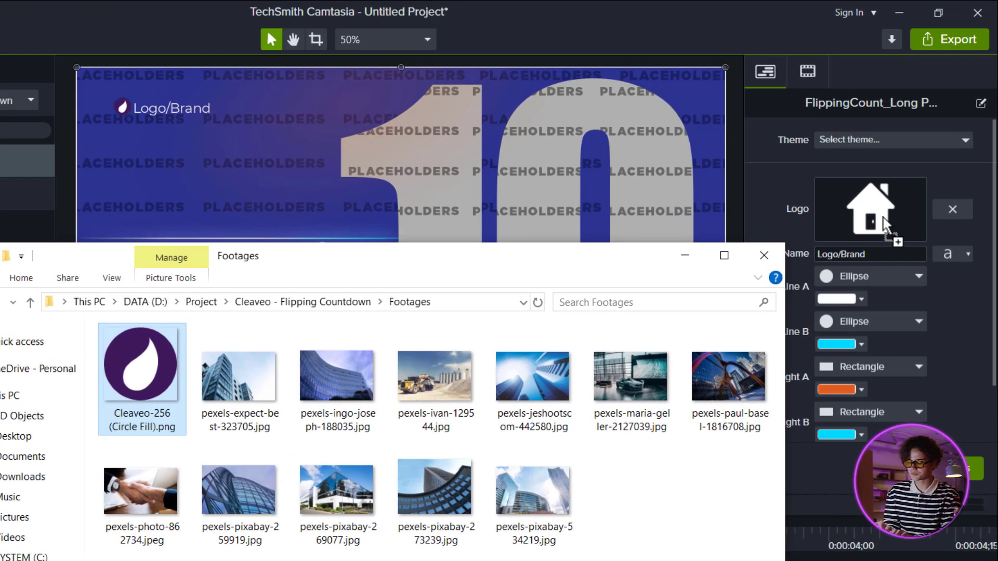
{"action": "left_click_drag", "start_coordinate": [884, 219], "coordinate": [890, 219]}
{"action": "left_click", "coordinate": [937, 232]}
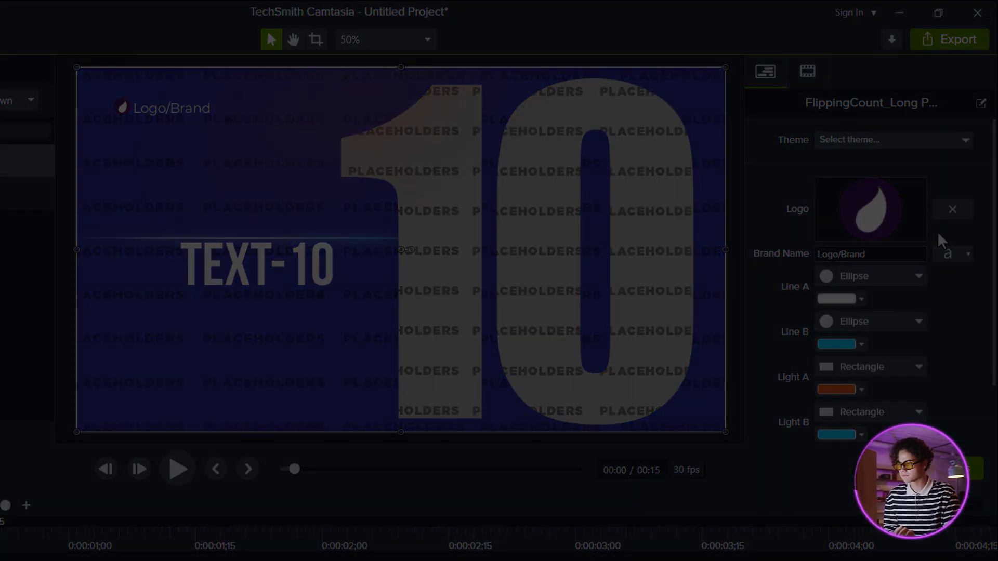